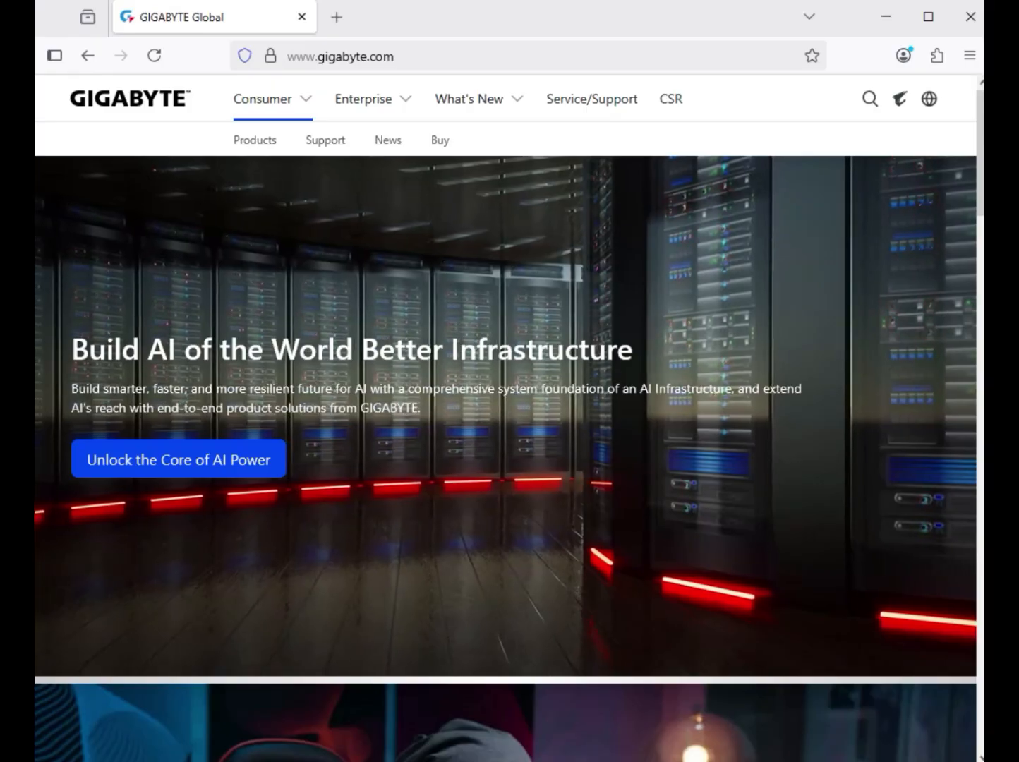
# Search the GIGABYTE site for "B660M GAMING DDR4", filter the results to products, and open the rev. 1.0 motherboard.
pyautogui.write('B660M GAMING DDR4')
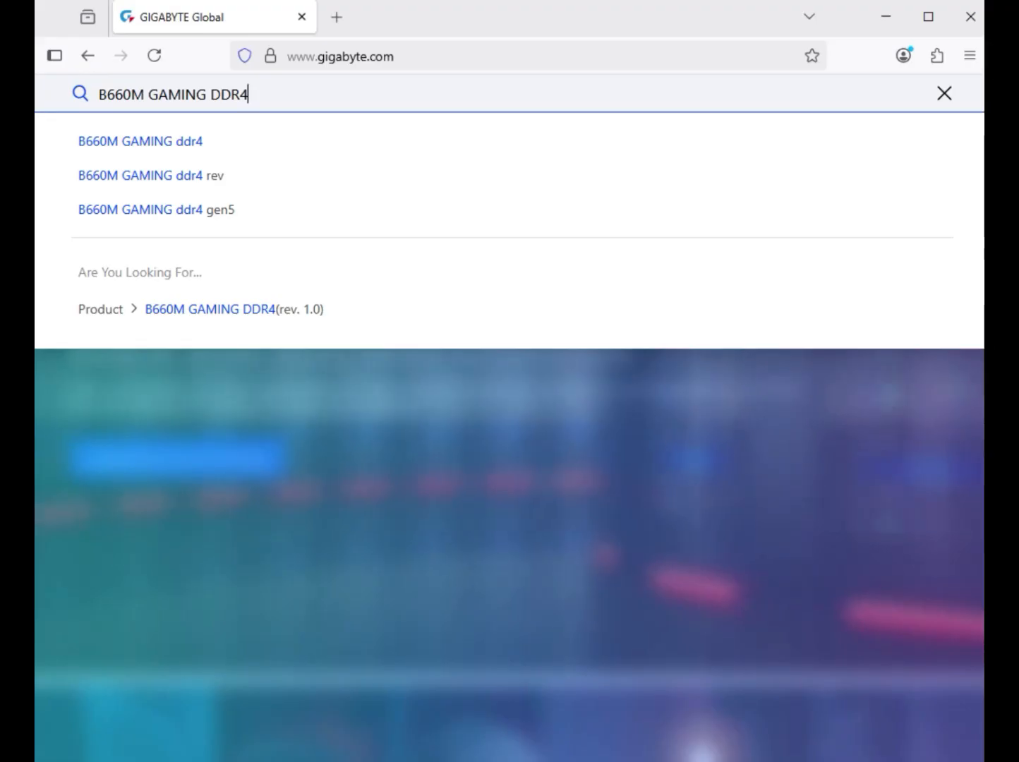
pyautogui.press('Return')
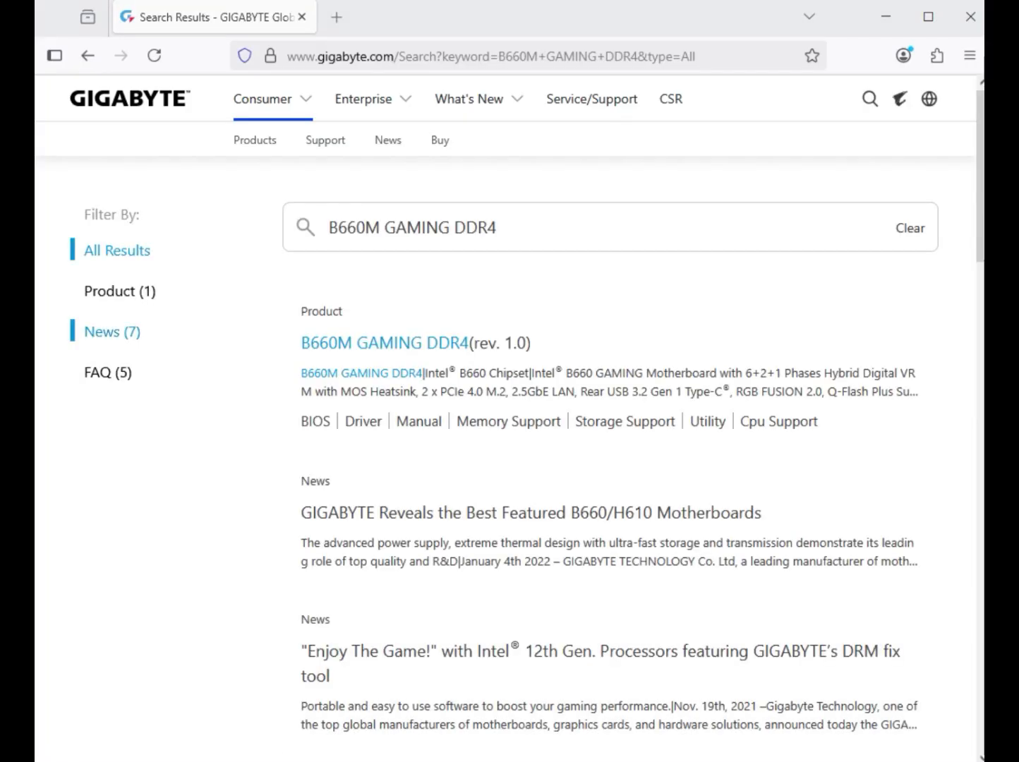
pyautogui.click(117, 291)
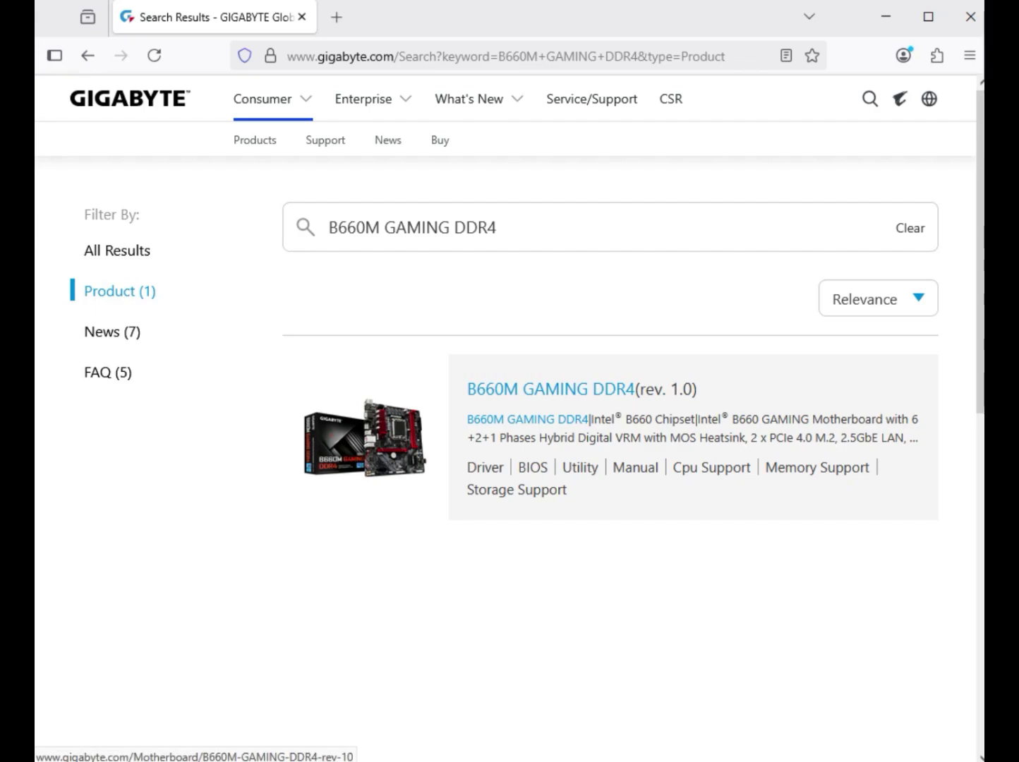
pyautogui.click(550, 389)
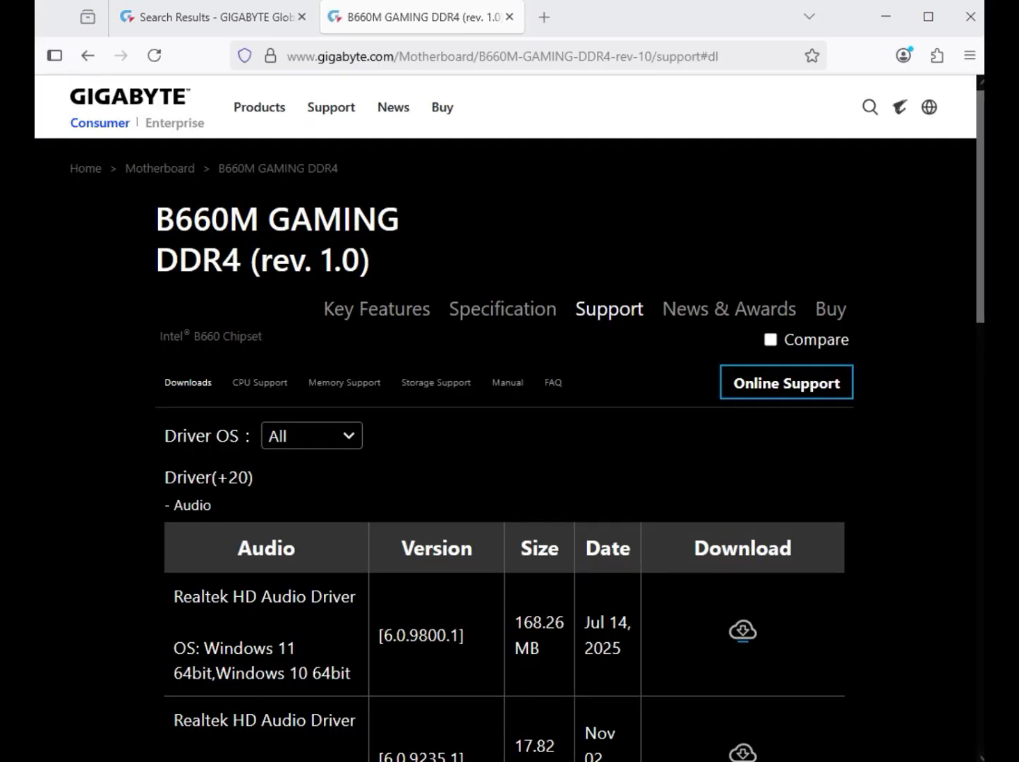
# Filter the motherboard's drivers to Windows 10 64bit and download the Realtek HD Audio Driver version 6.0.9800.1.
pyautogui.click(312, 436)
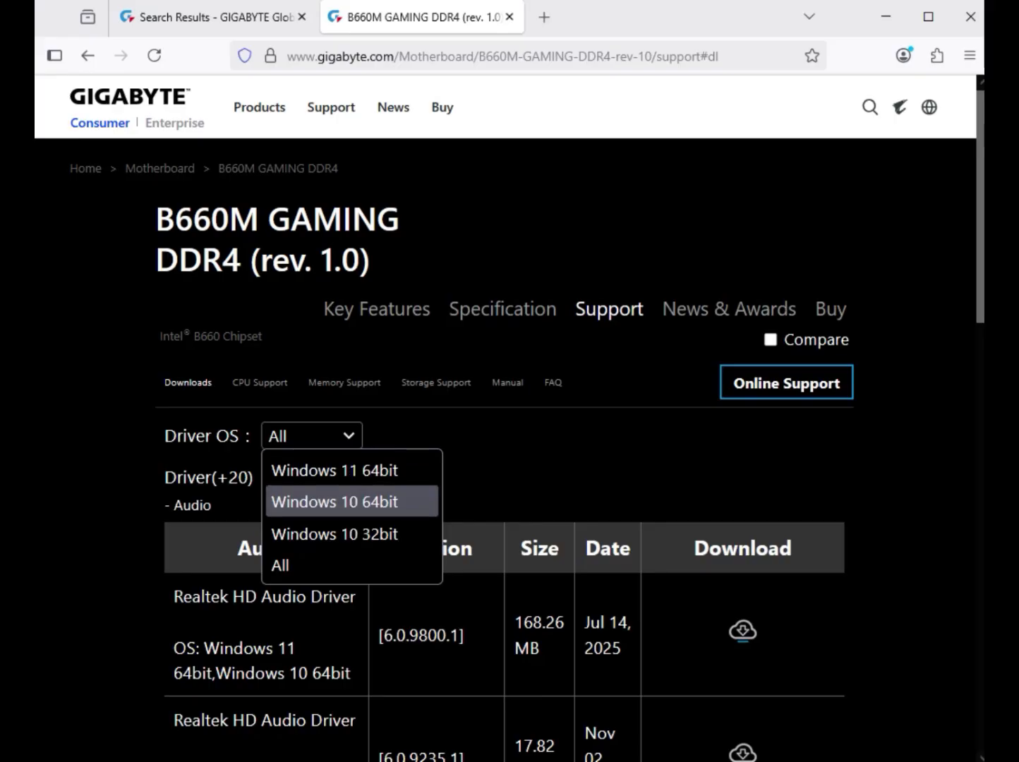
pyautogui.click(334, 502)
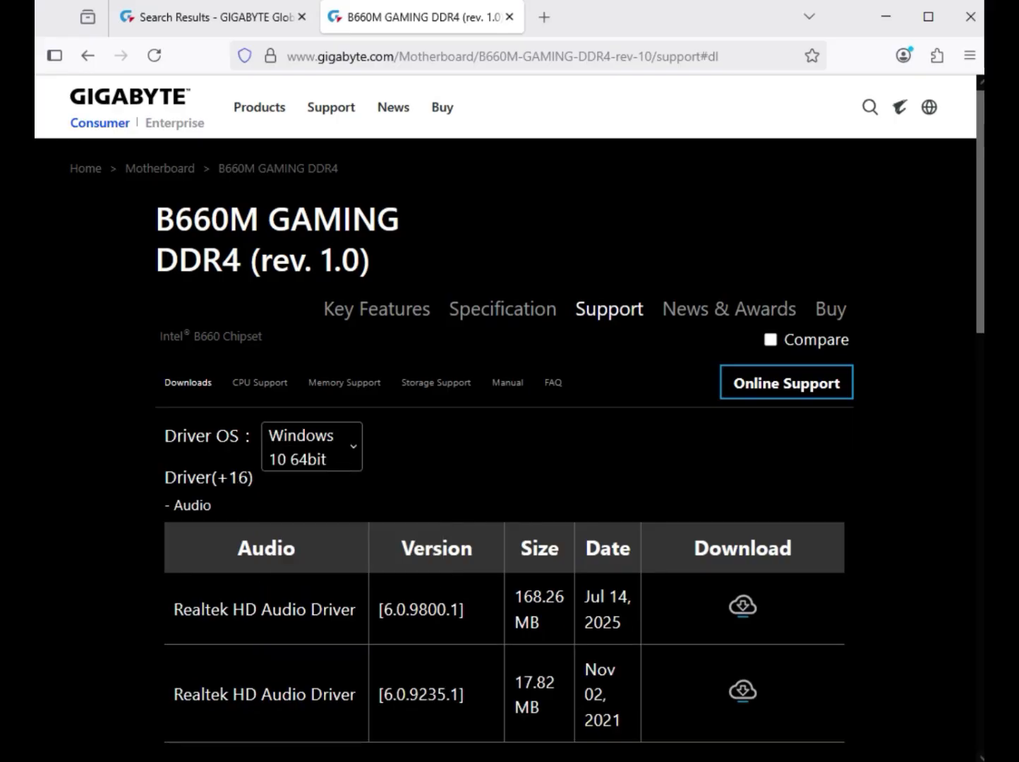
pyautogui.moveTo(219, 609); pyautogui.dragTo(340, 609)
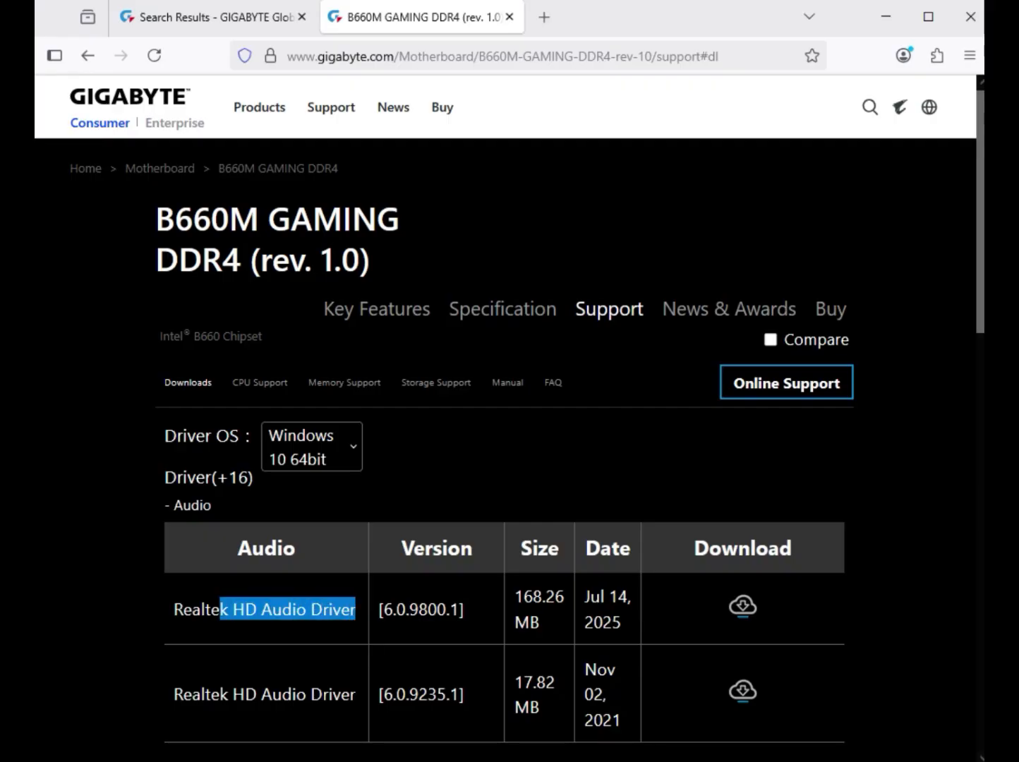
pyautogui.click(742, 607)
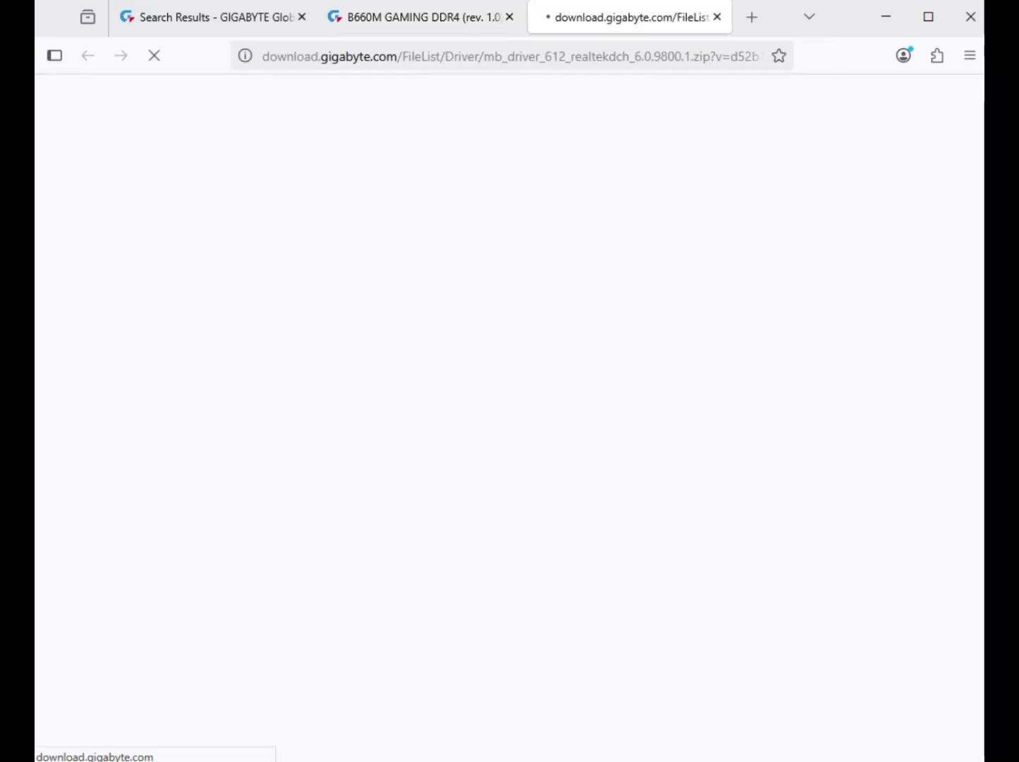
# Expand the Chipset drivers and download the Intel Serial I/O driver version 30.100.2221.20.
pyautogui.scroll(-1, 743, 607)
pyautogui.scroll(-5, 503, 493)
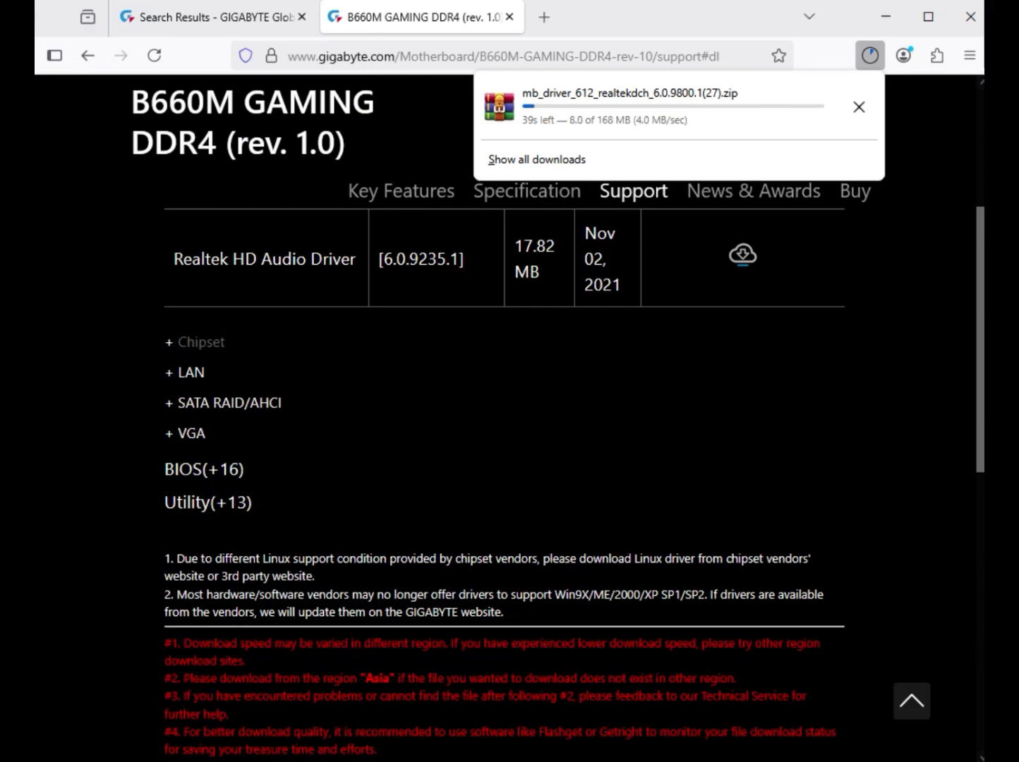
pyautogui.click(200, 342)
pyautogui.scroll(-3, 200, 342)
pyautogui.scroll(3, 503, 446)
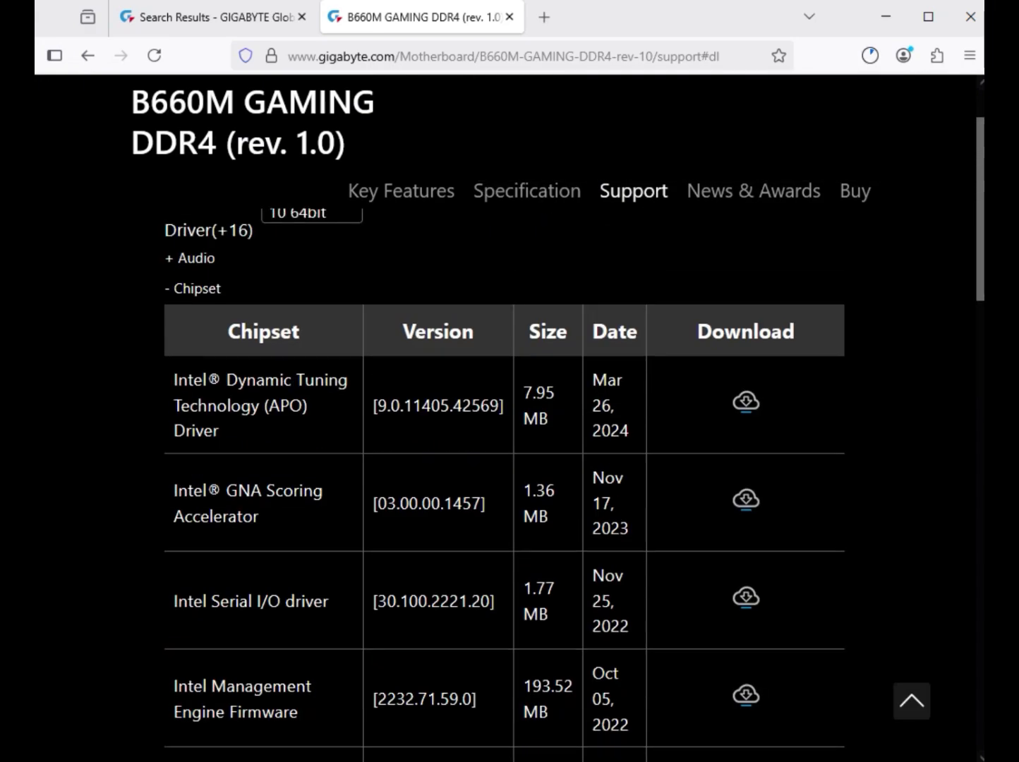
pyautogui.moveTo(173, 601); pyautogui.dragTo(333, 601)
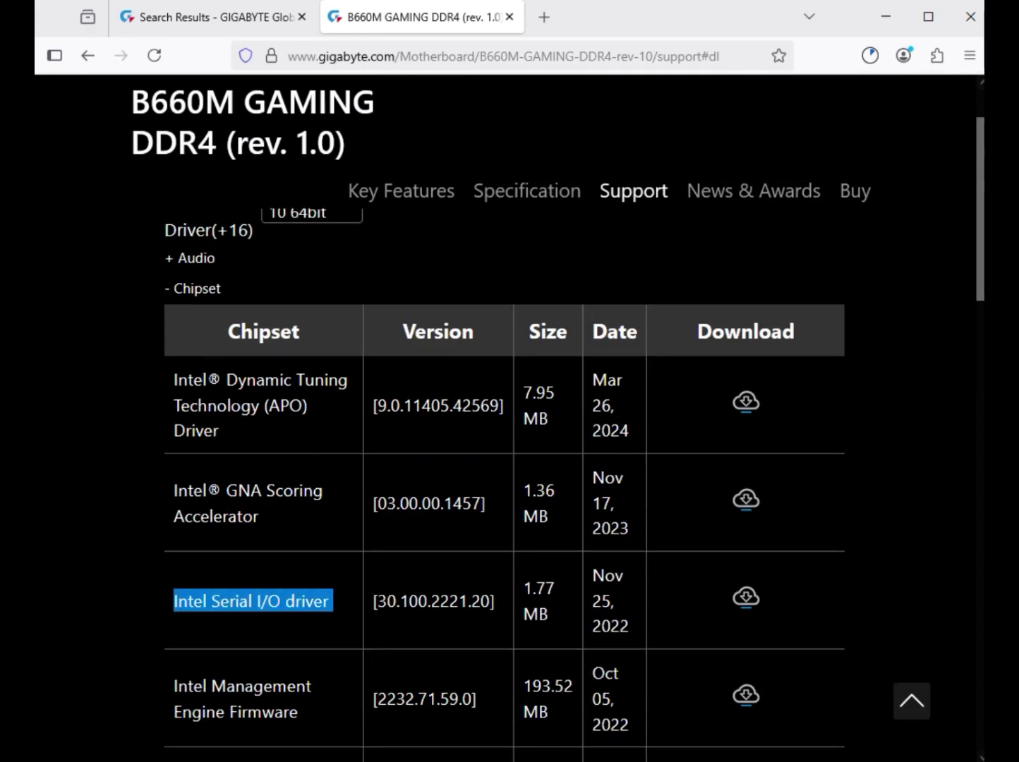
pyautogui.click(746, 598)
# Download the Intel Management Engine Firmware version 2232.71.59.0 from the Chipset drivers.
pyautogui.scroll(-3, 745, 597)
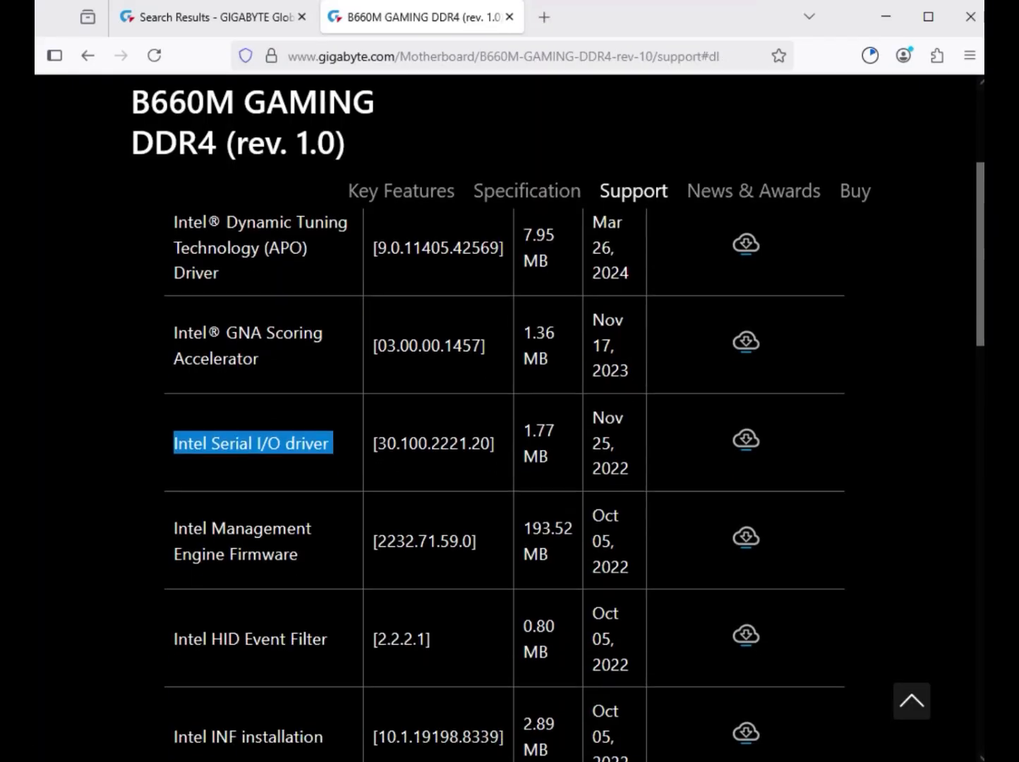
pyautogui.moveTo(173, 498); pyautogui.dragTo(289, 523)
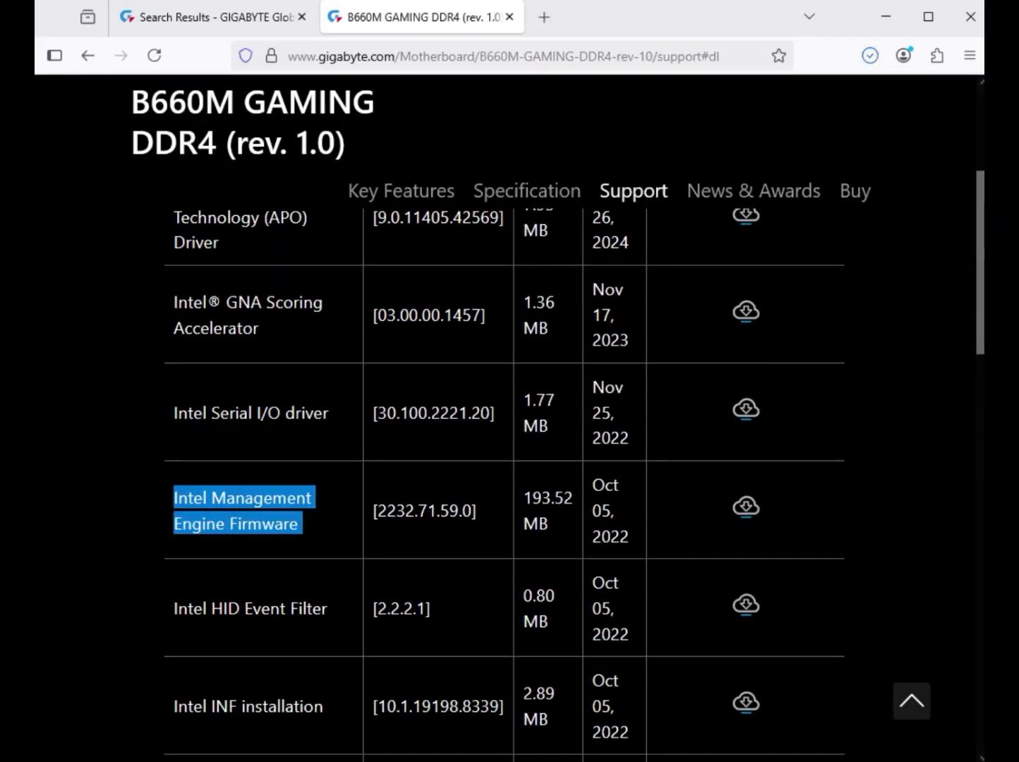
pyautogui.click(745, 507)
# Expand the LAN drivers and download the Realtek LAN Driver version 10.072.0524.2024.
pyautogui.scroll(-5, 745, 507)
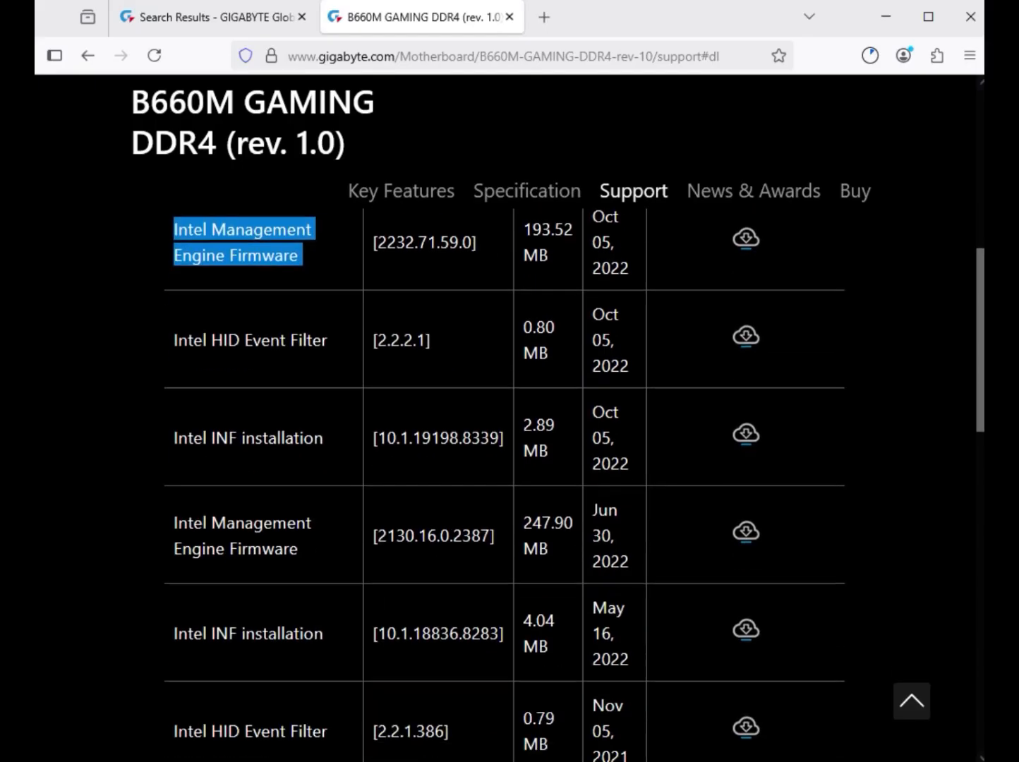
pyautogui.scroll(-4, 190, 517)
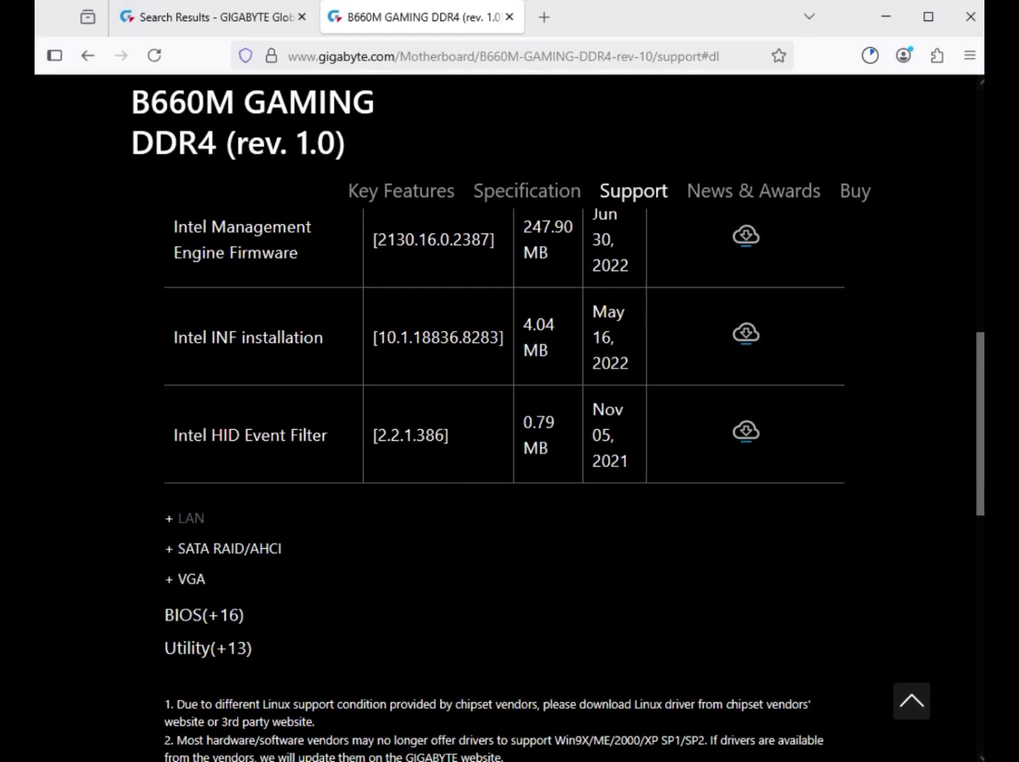
pyautogui.doubleClick(192, 518)
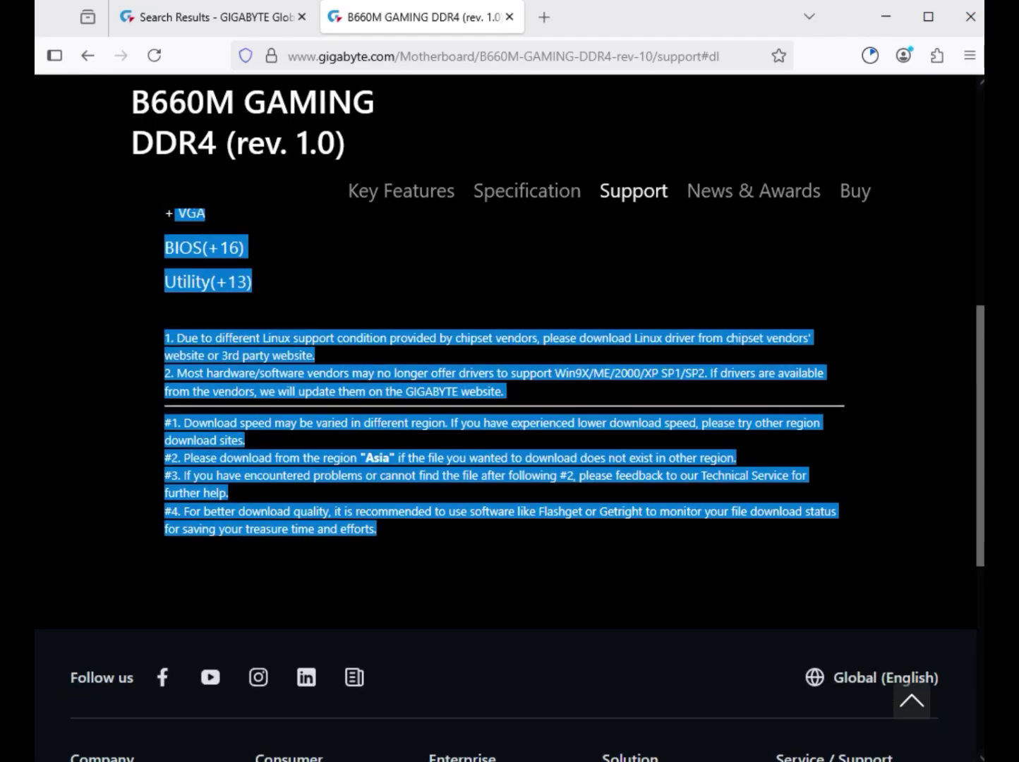
pyautogui.scroll(4, 191, 518)
pyautogui.click(211, 518)
pyautogui.scroll(5, 508, 416)
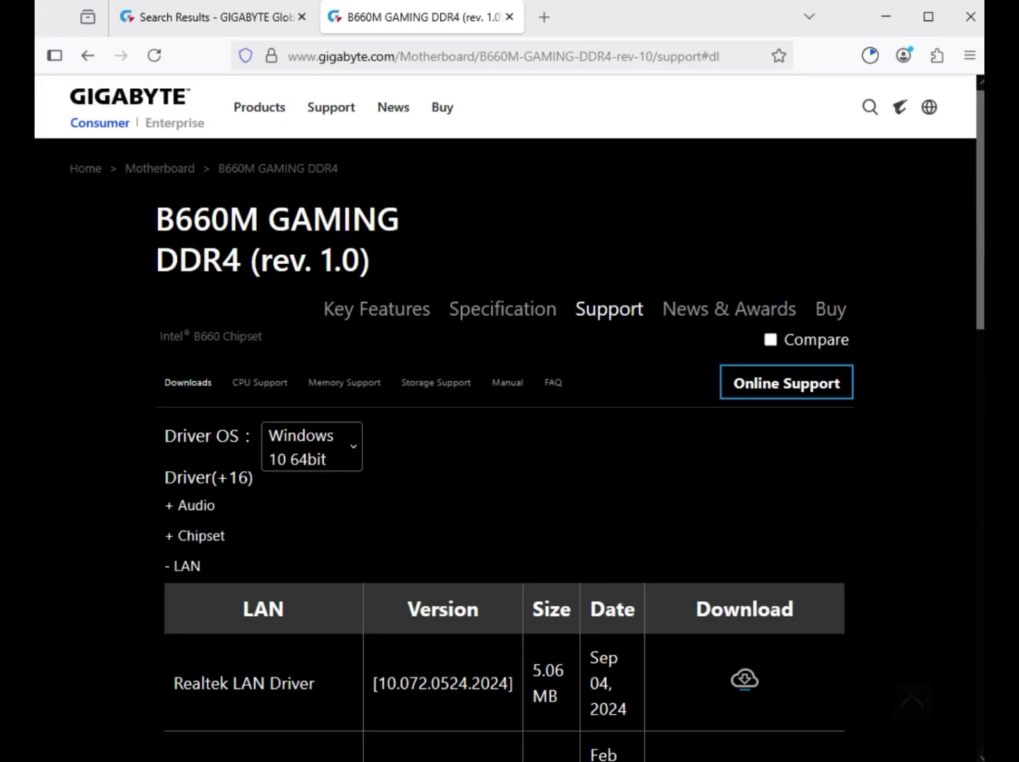
pyautogui.doubleClick(185, 565)
pyautogui.scroll(-2, 185, 566)
pyautogui.moveTo(201, 589); pyautogui.dragTo(375, 589)
pyautogui.click(744, 585)
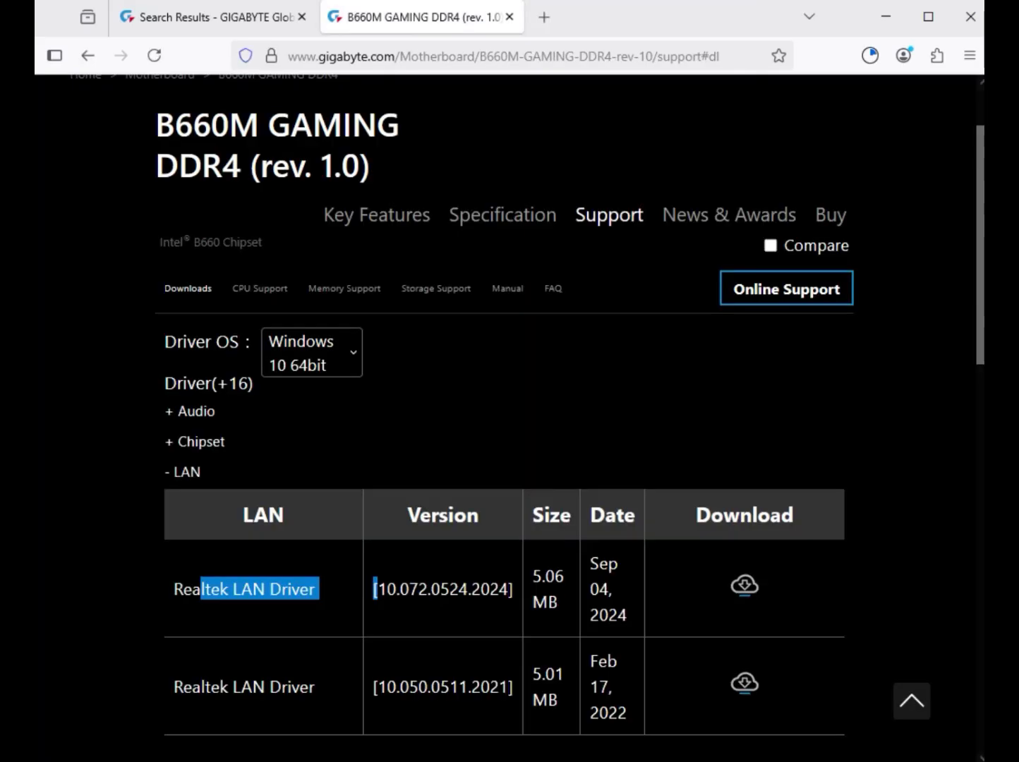
# Expand the VGA drivers and download the Intel Graphic Driver version 32.0.101.5542.
pyautogui.scroll(-5, 744, 586)
pyautogui.scroll(1, 508, 416)
pyautogui.click(190, 458)
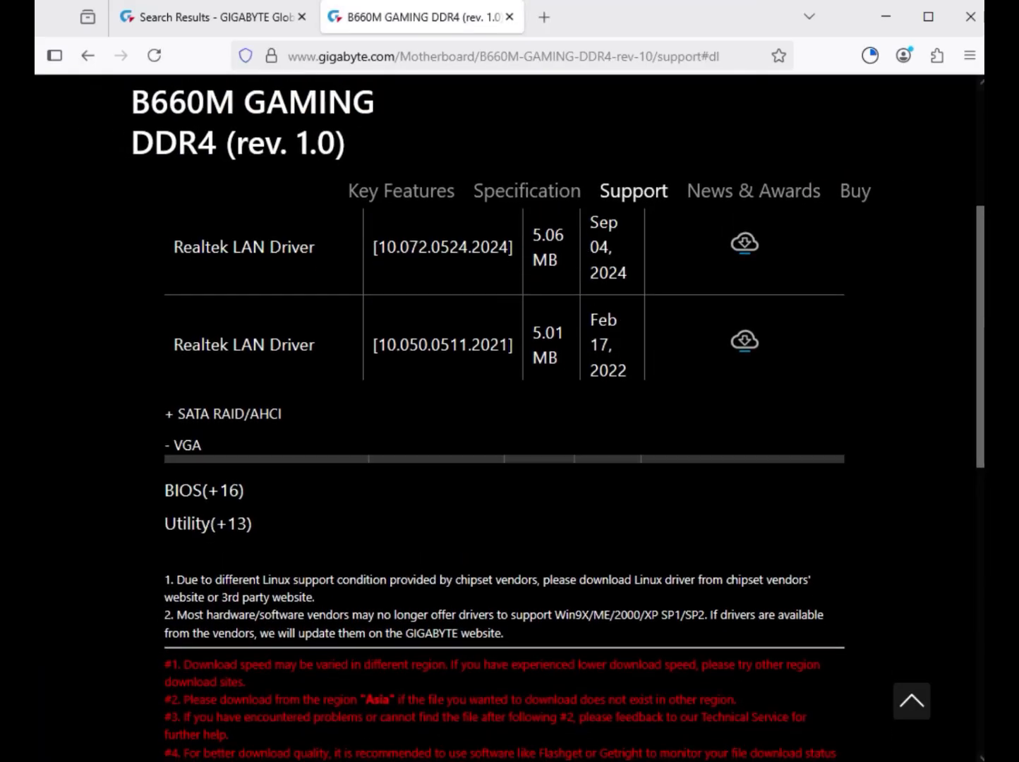
pyautogui.scroll(5, 191, 458)
pyautogui.scroll(-2, 221, 650)
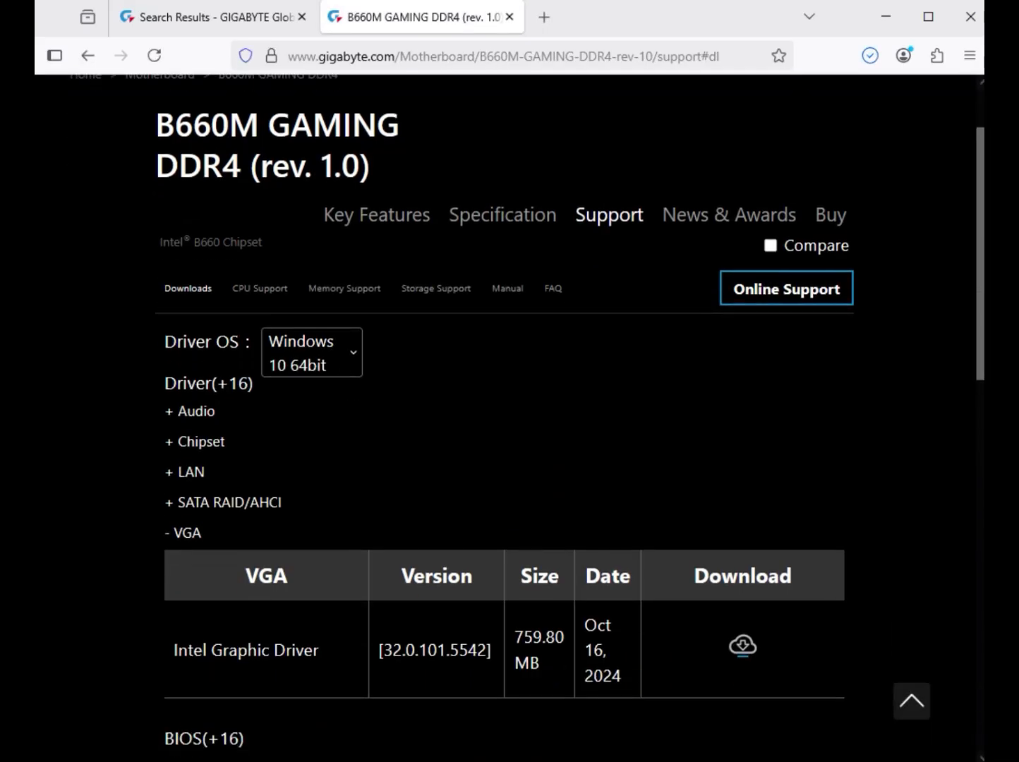
pyautogui.moveTo(221, 650); pyautogui.dragTo(322, 650)
pyautogui.click(742, 645)
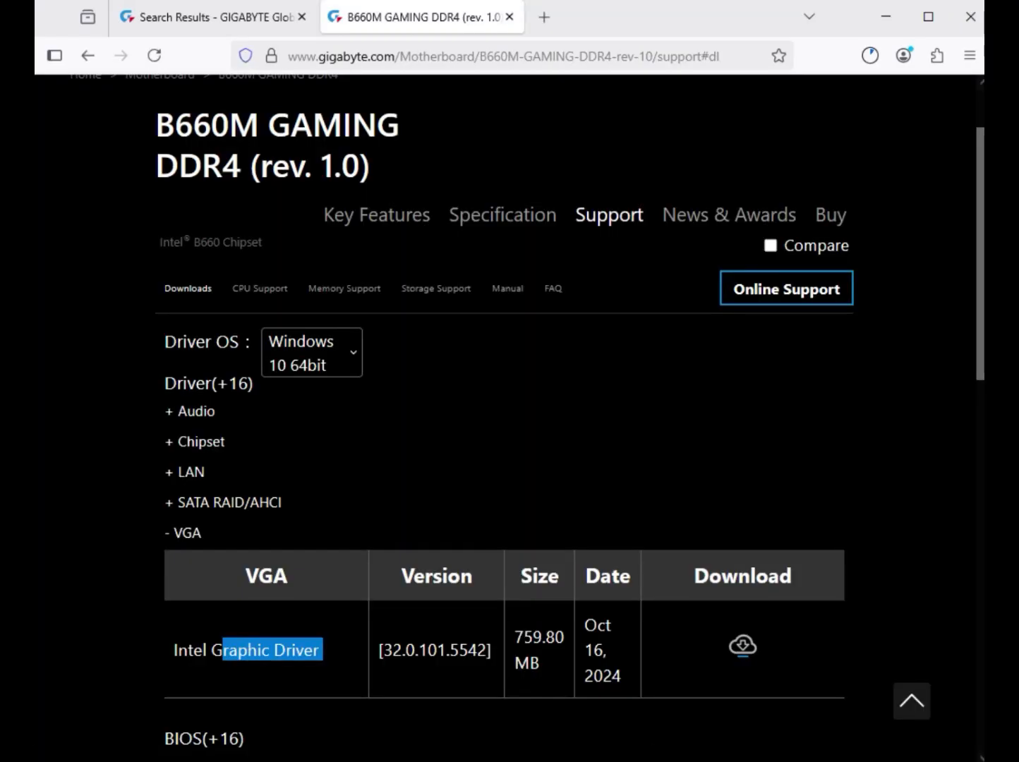
# Check the browser's download progress and look over the driver files in the Downloads folder in File Explorer.
pyautogui.click(869, 55)
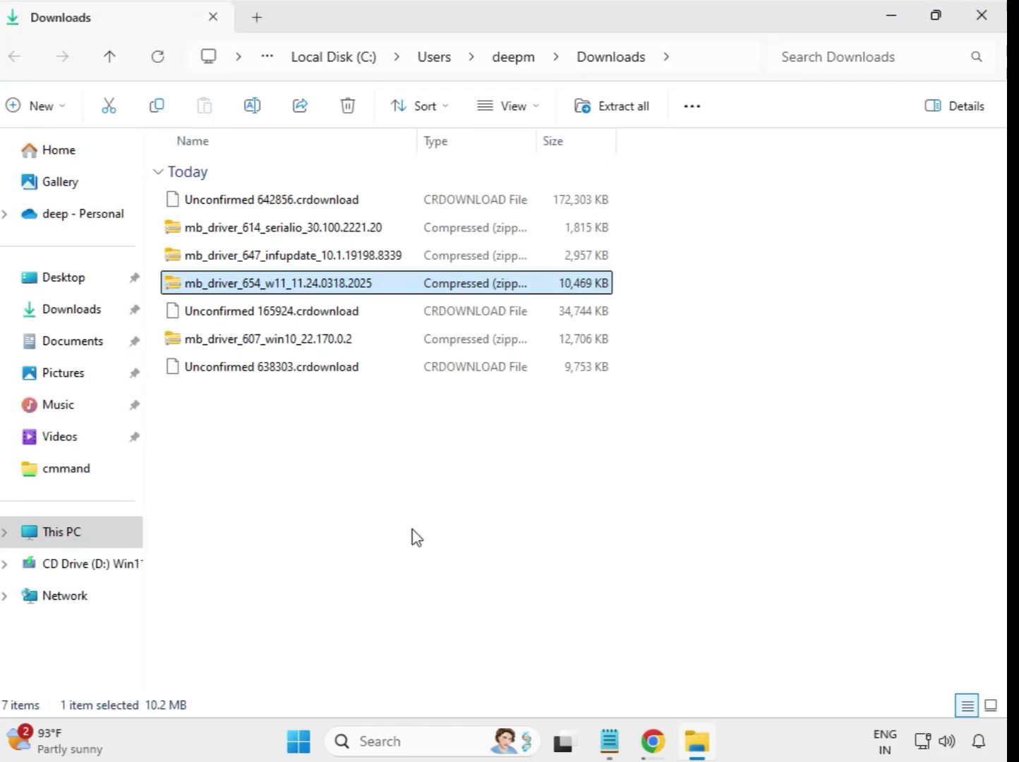
pyautogui.moveTo(372, 450); pyautogui.dragTo(346, 190)
pyautogui.click(589, 491)
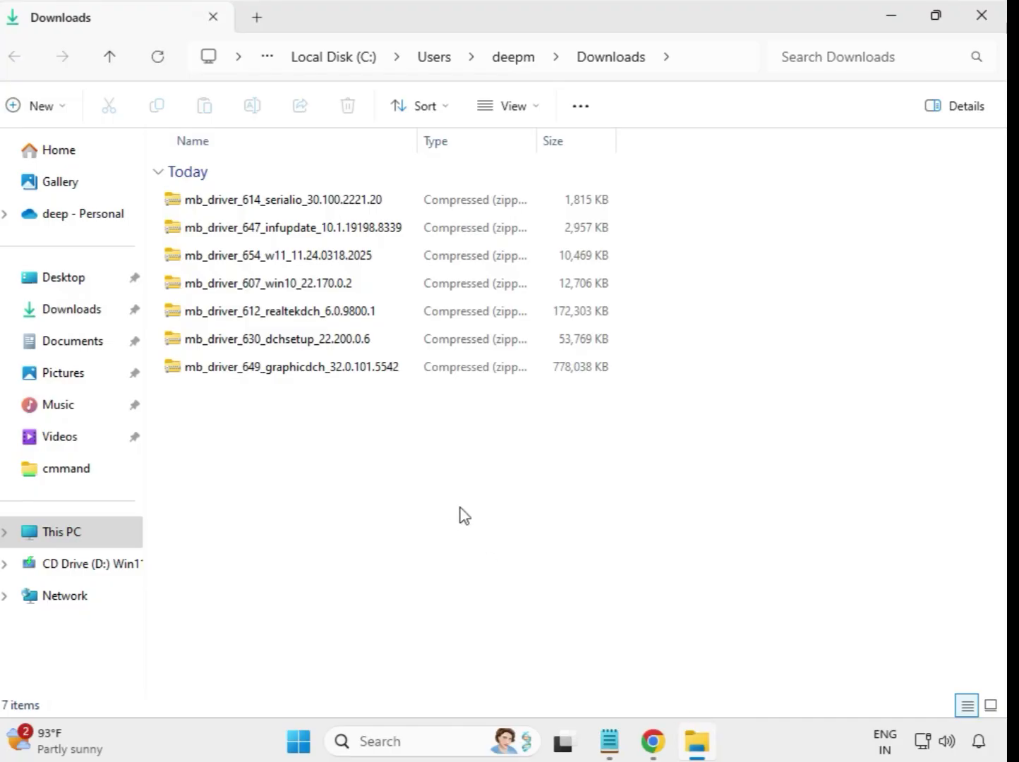
# Extract the mb_driver_614_serialio_30.100.2221.20 archive to its default folder in Downloads and close the extracted folder's window.
pyautogui.click(262, 210)
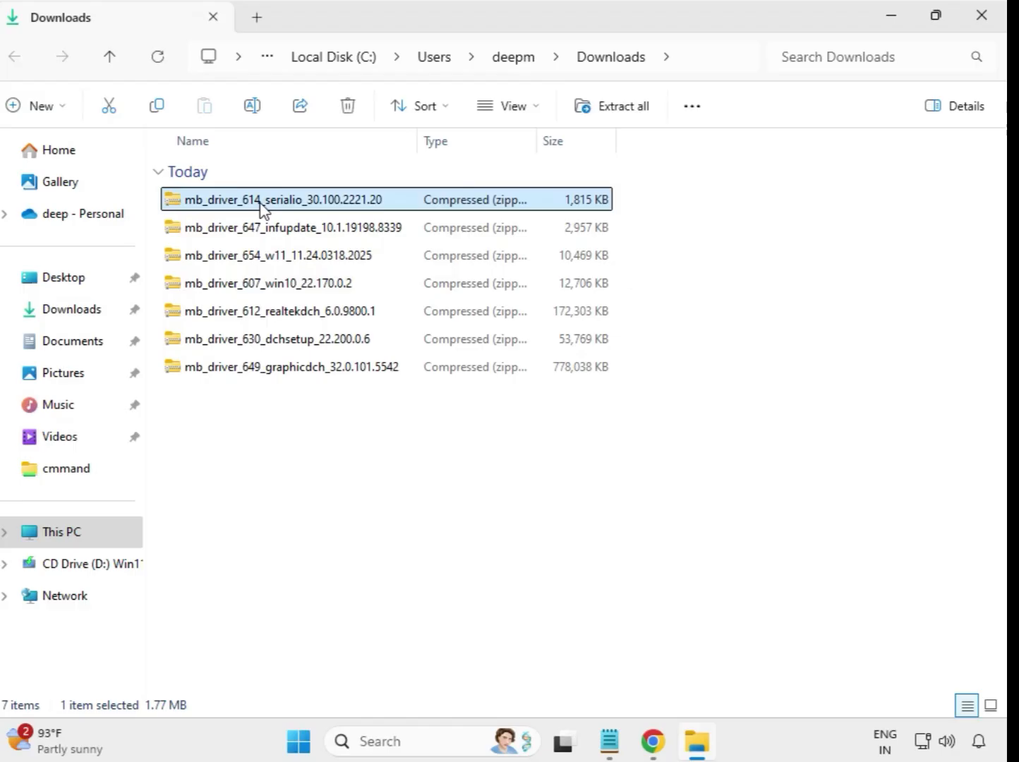
pyautogui.rightClick(262, 209)
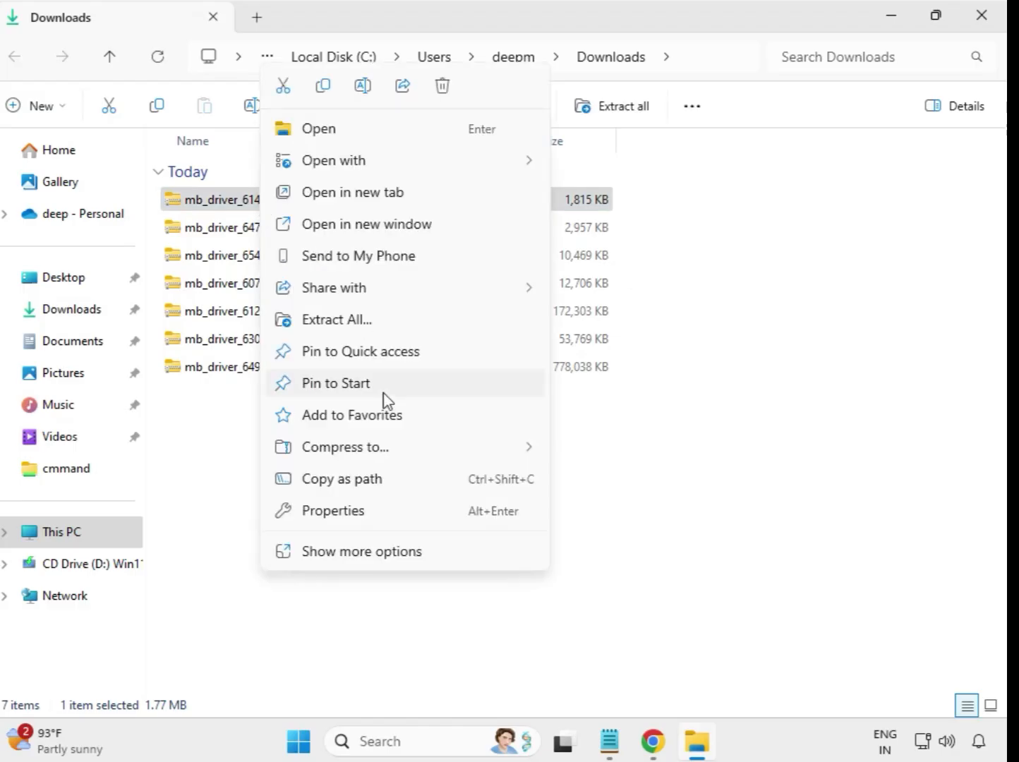
pyautogui.click(337, 319)
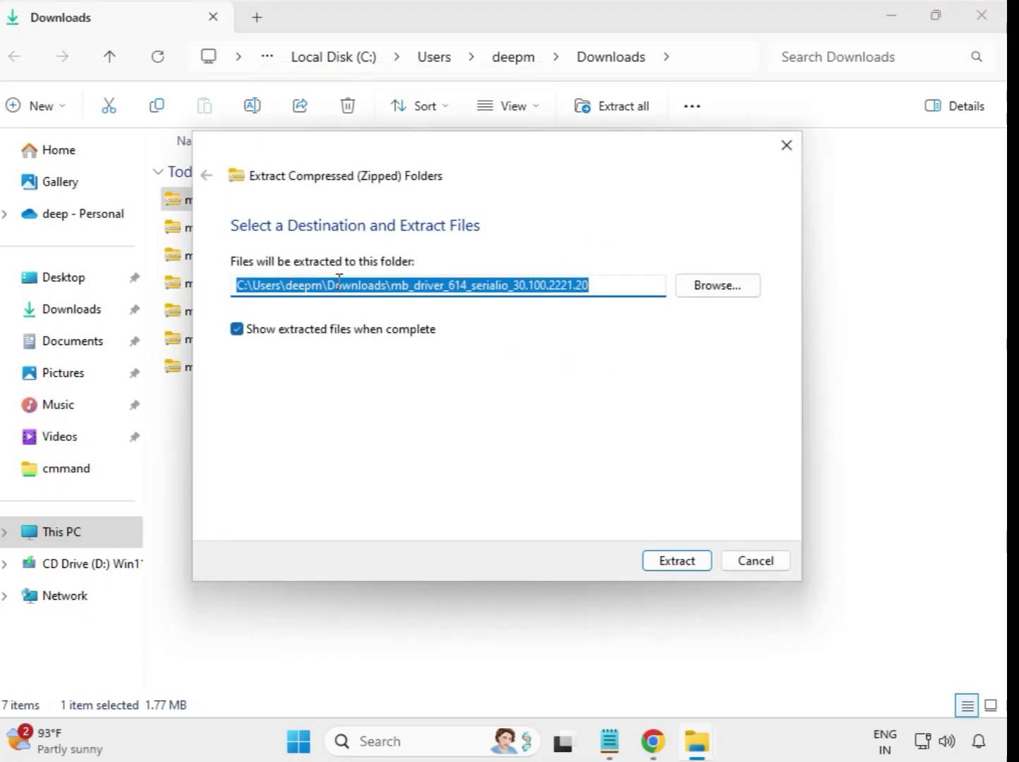
pyautogui.click(688, 562)
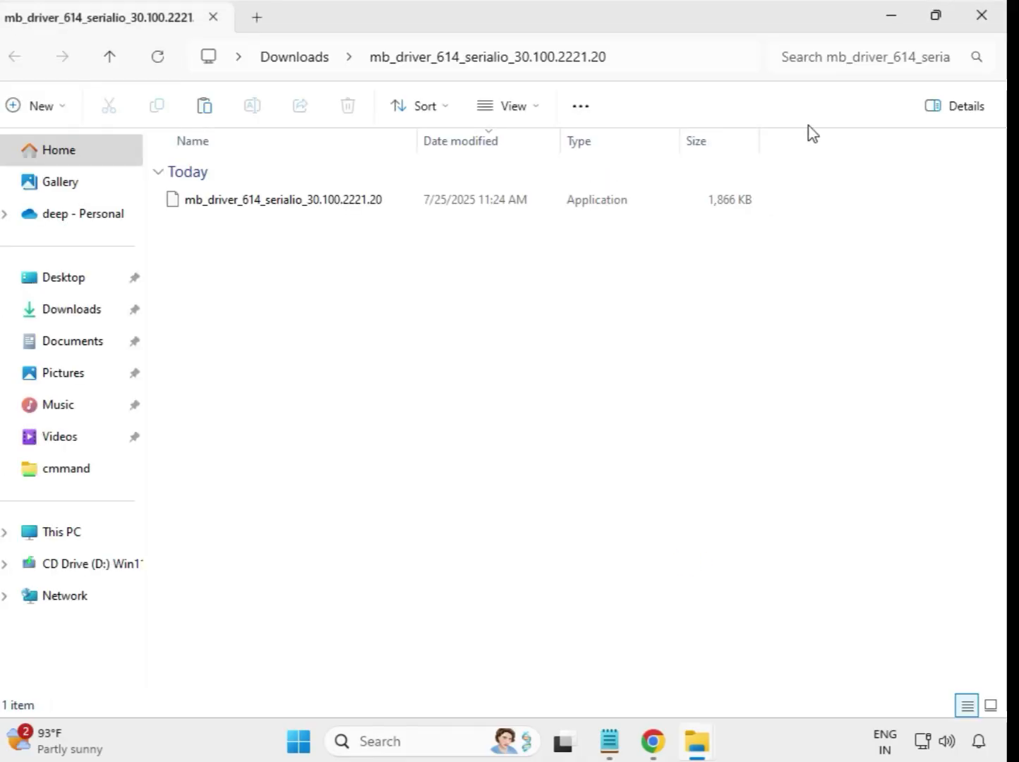
pyautogui.click(983, 21)
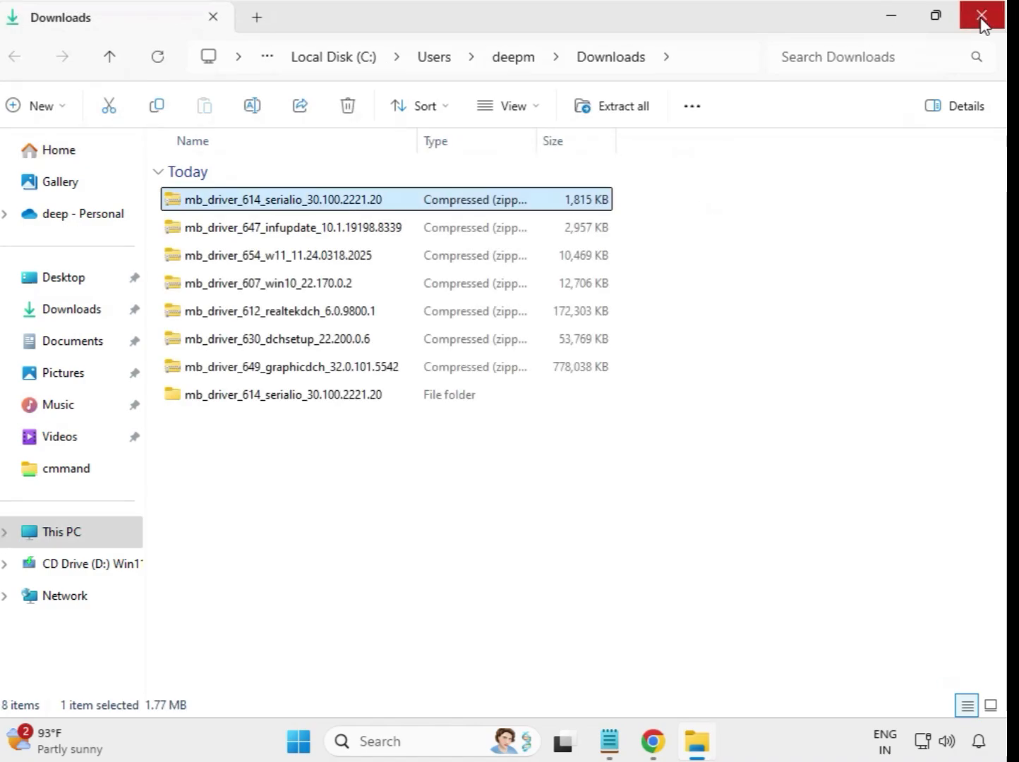
pyautogui.click(273, 401)
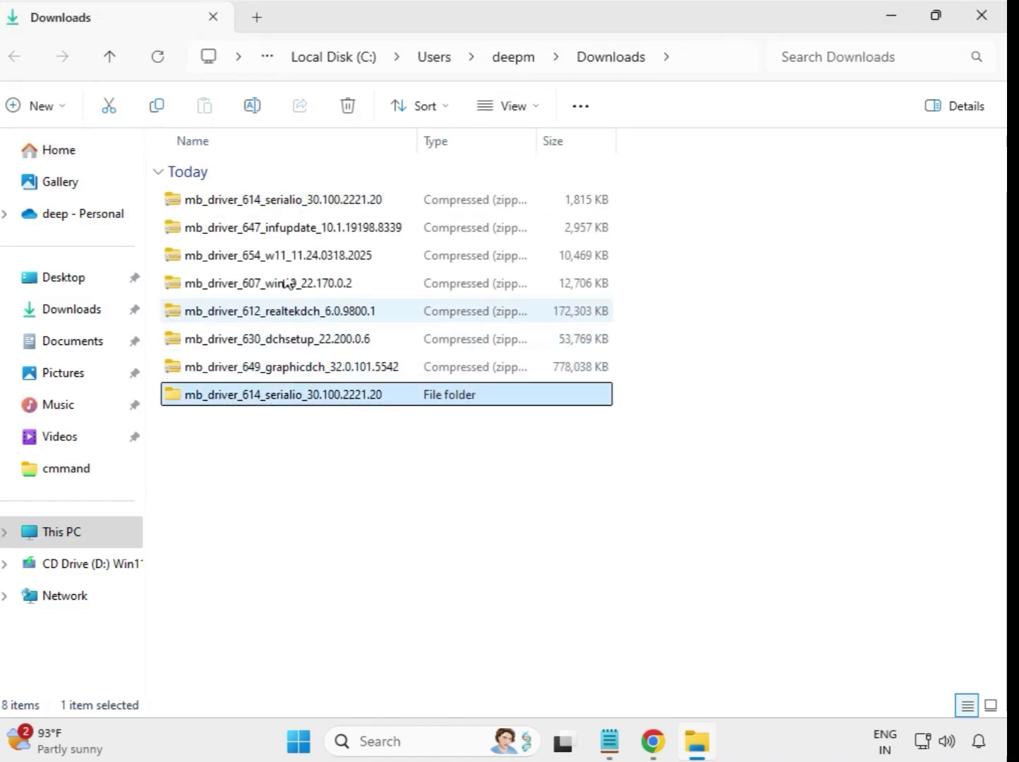
# Extract the mb_driver_647_infupdate_10.1.19198.8339 archive to its default folder in Downloads and close the extracted folder's window.
pyautogui.click(268, 237)
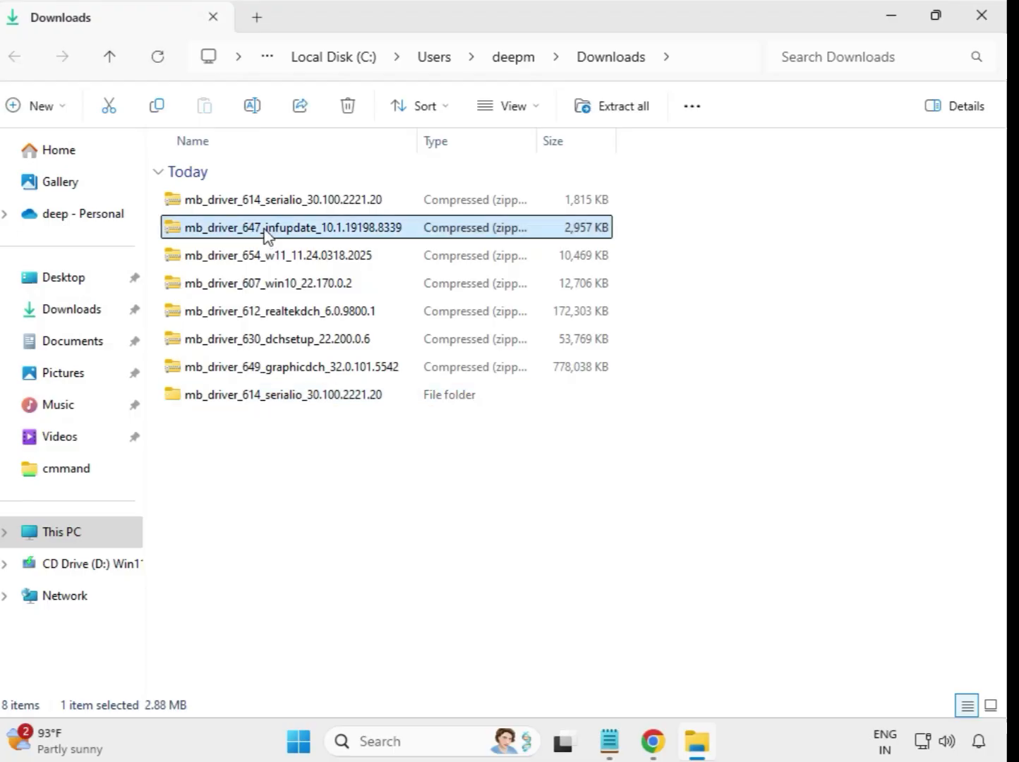
pyautogui.rightClick(268, 236)
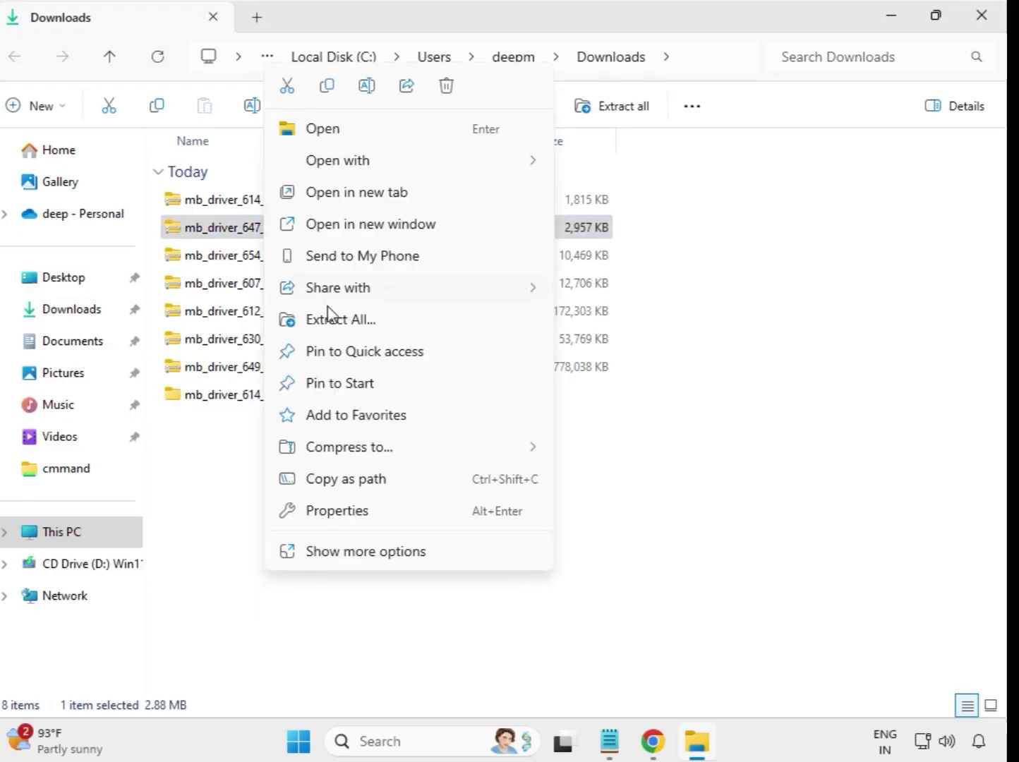
pyautogui.click(344, 326)
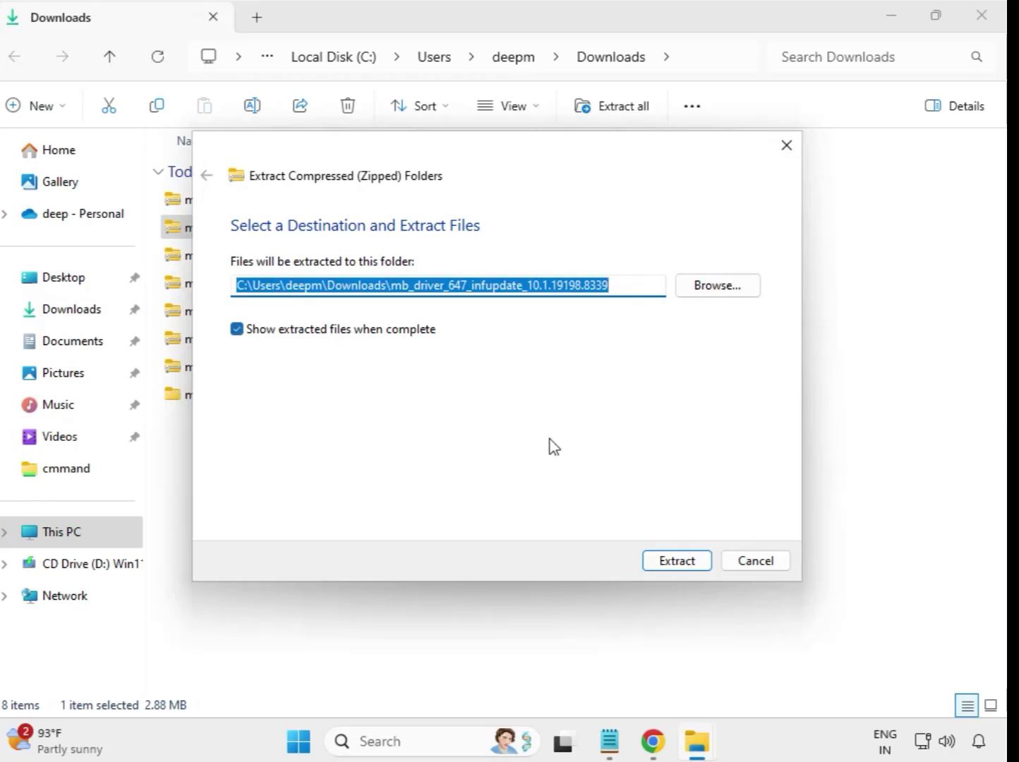
pyautogui.click(664, 568)
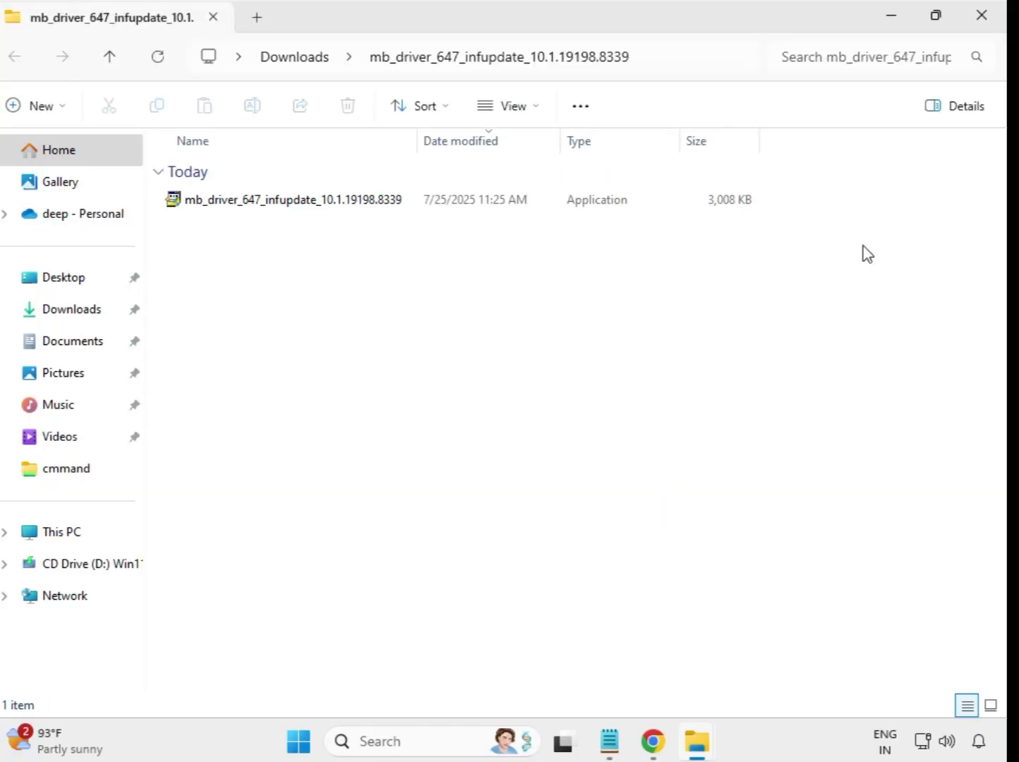
pyautogui.click(980, 15)
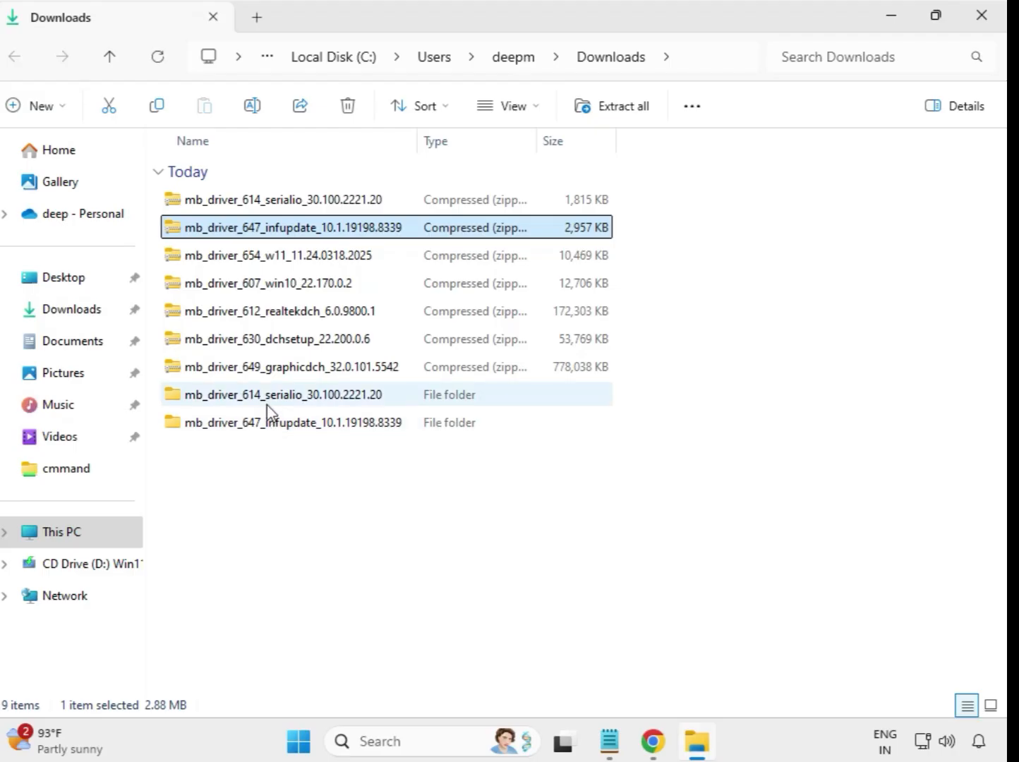
# Extract the mb_driver_654_w11_11.24.0318.2025 archive to its default folder in Downloads and close the extracted folder's window.
pyautogui.click(260, 261)
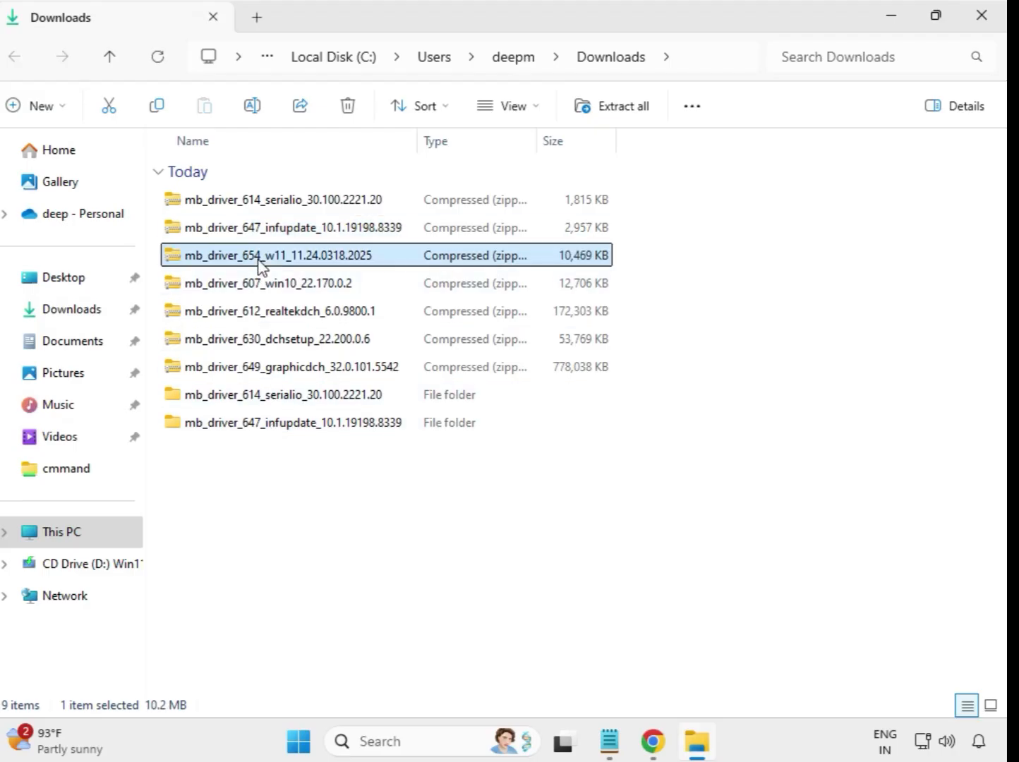
pyautogui.rightClick(260, 264)
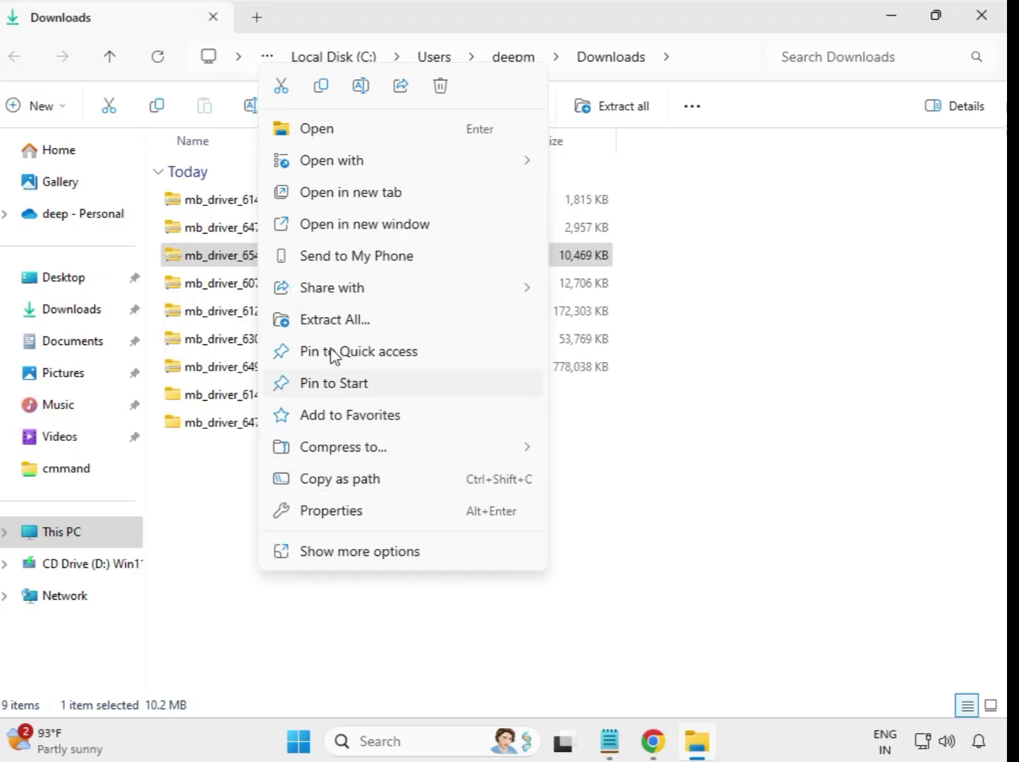
pyautogui.click(351, 321)
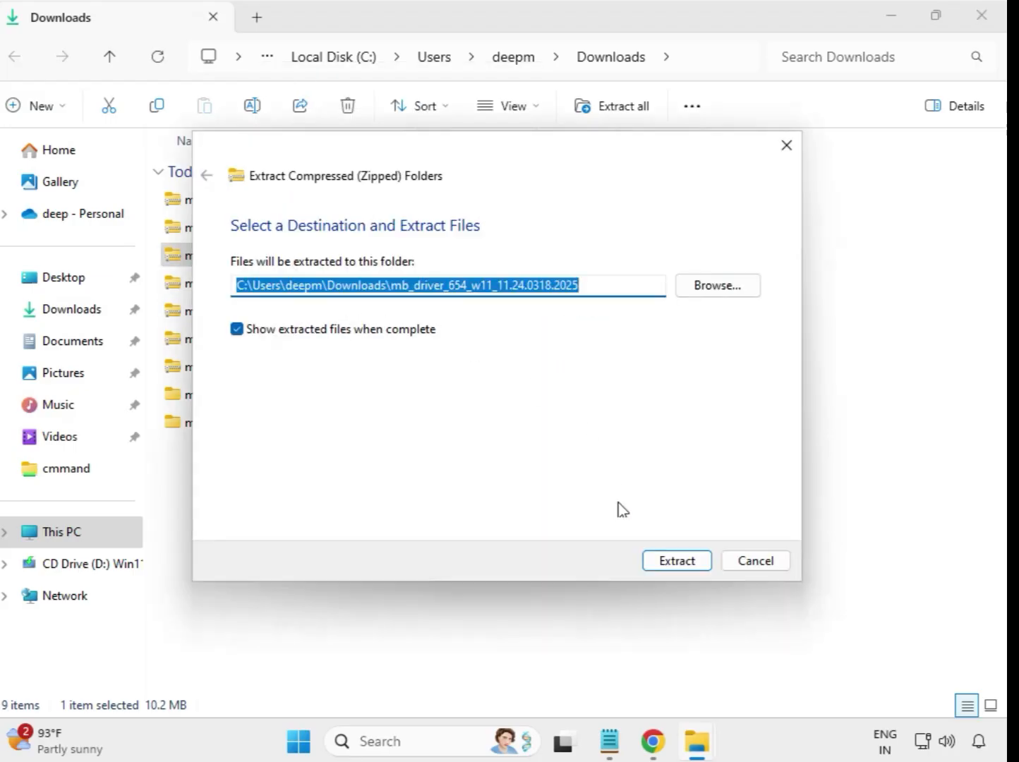
pyautogui.click(664, 562)
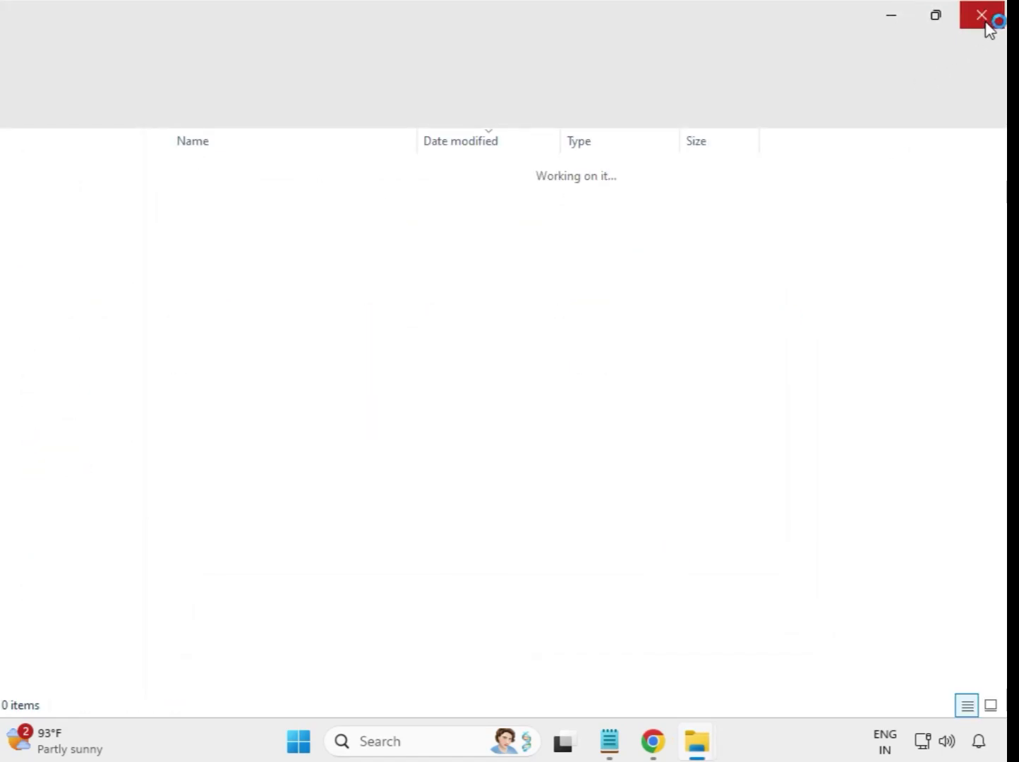
pyautogui.click(988, 25)
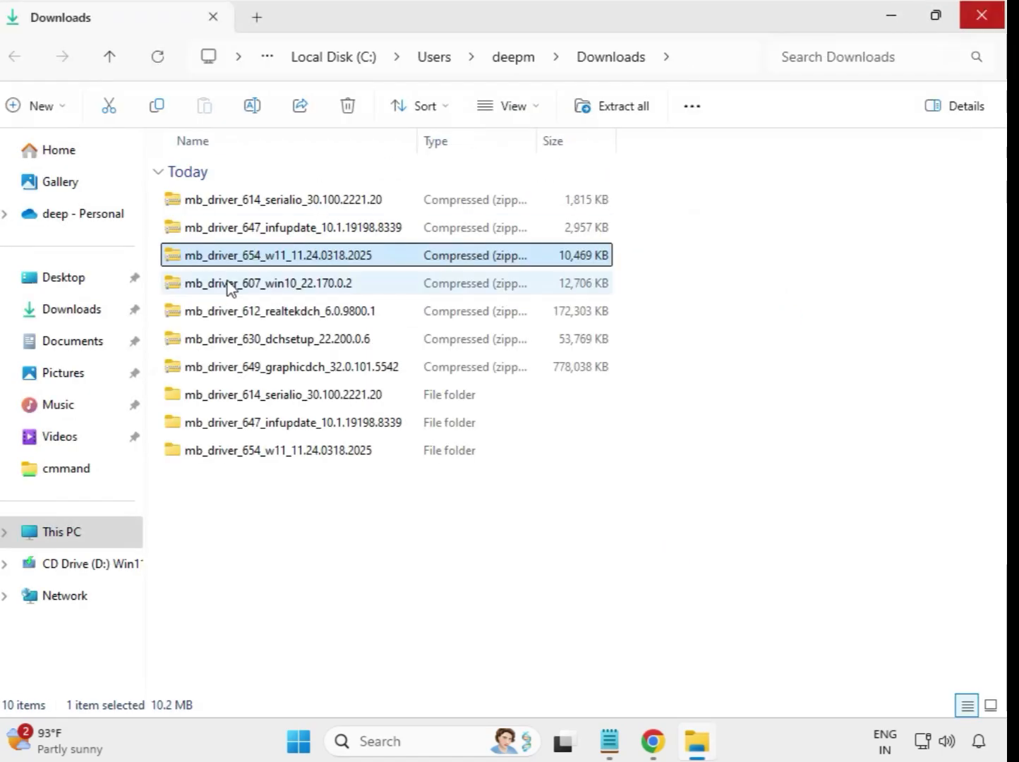
# Extract the mb_driver_607_win10_22.170.0.2 archive to its default folder in Downloads and close the extracted folder's window.
pyautogui.click(230, 288)
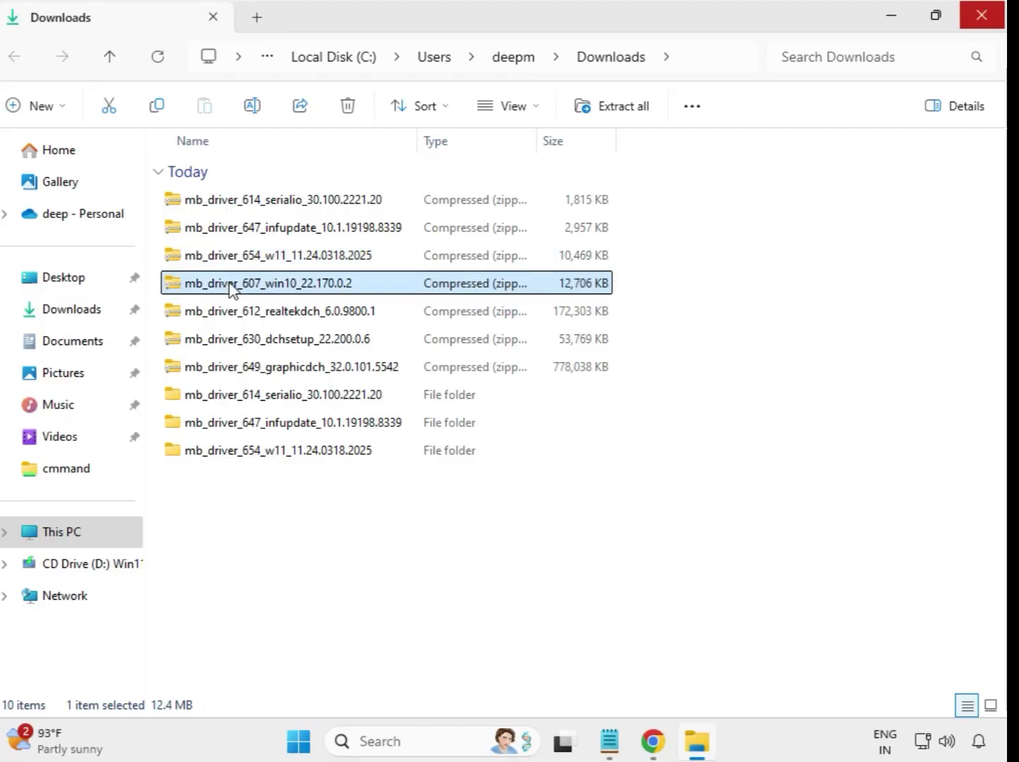
pyautogui.rightClick(230, 287)
pyautogui.click(313, 325)
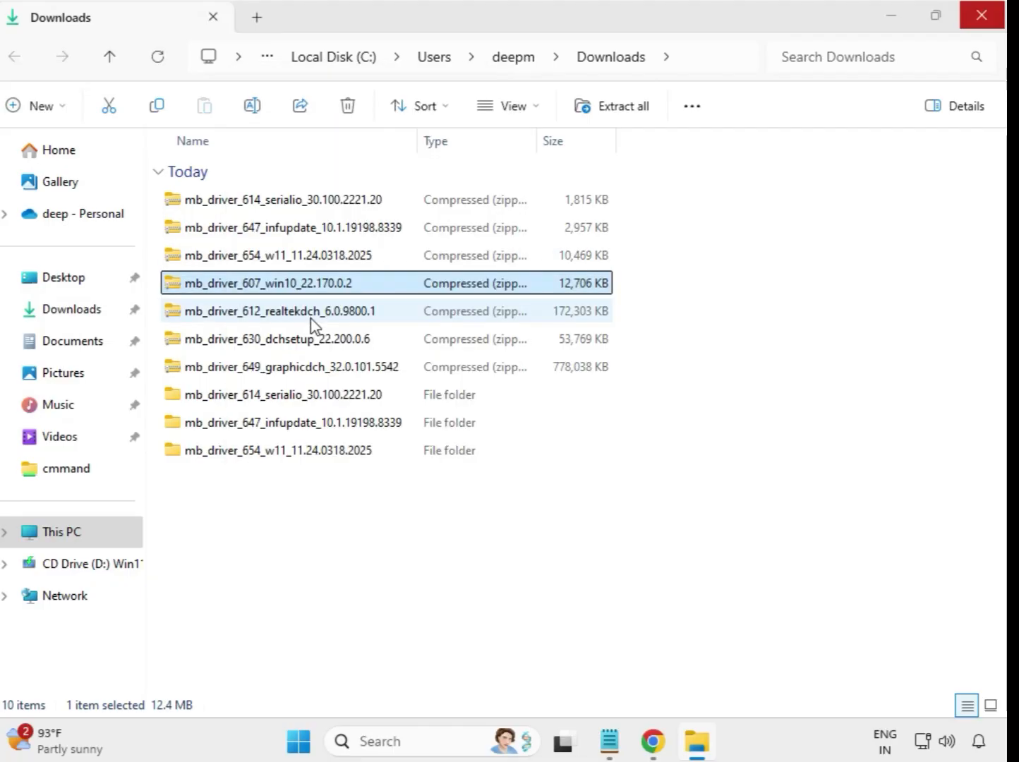
pyautogui.click(684, 561)
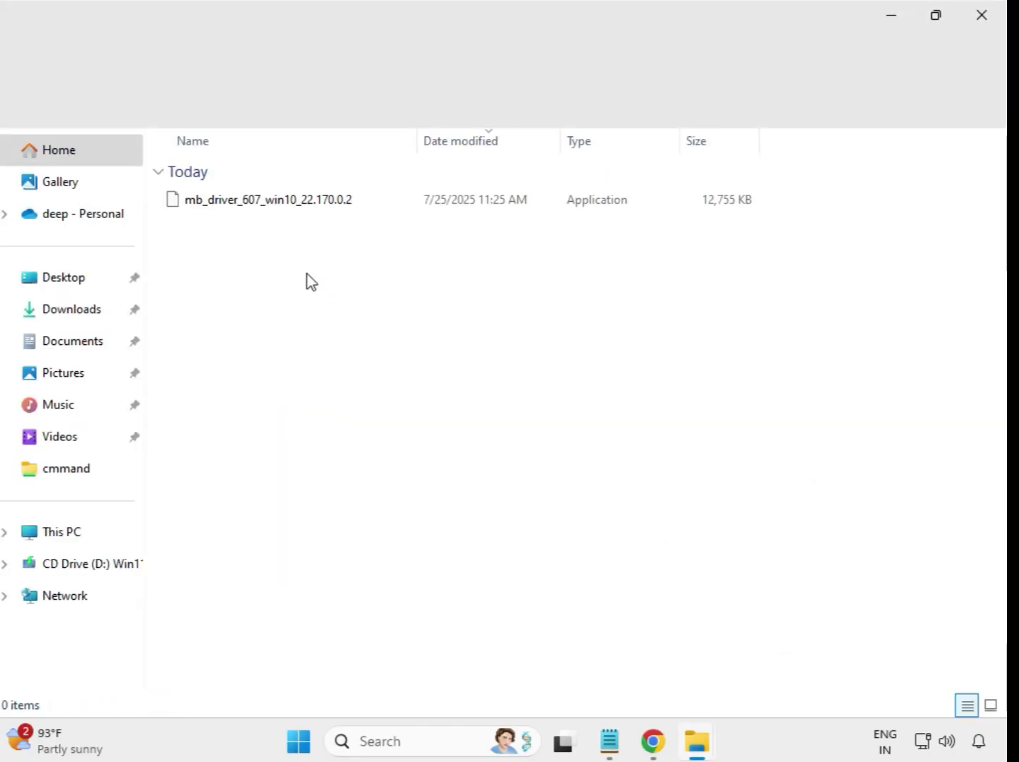
pyautogui.click(993, 14)
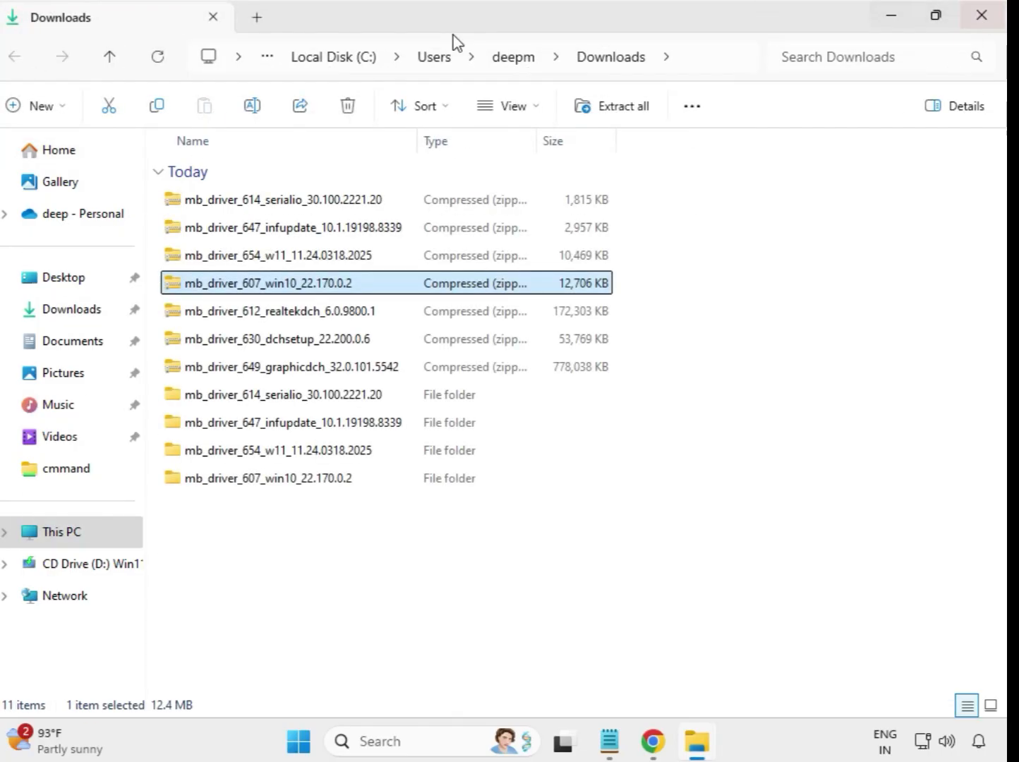
# Extract the mb_driver_612_realtekdch_6.0.9800.1 archive to its default folder in Downloads and close the extracted folder's window.
pyautogui.click(289, 319)
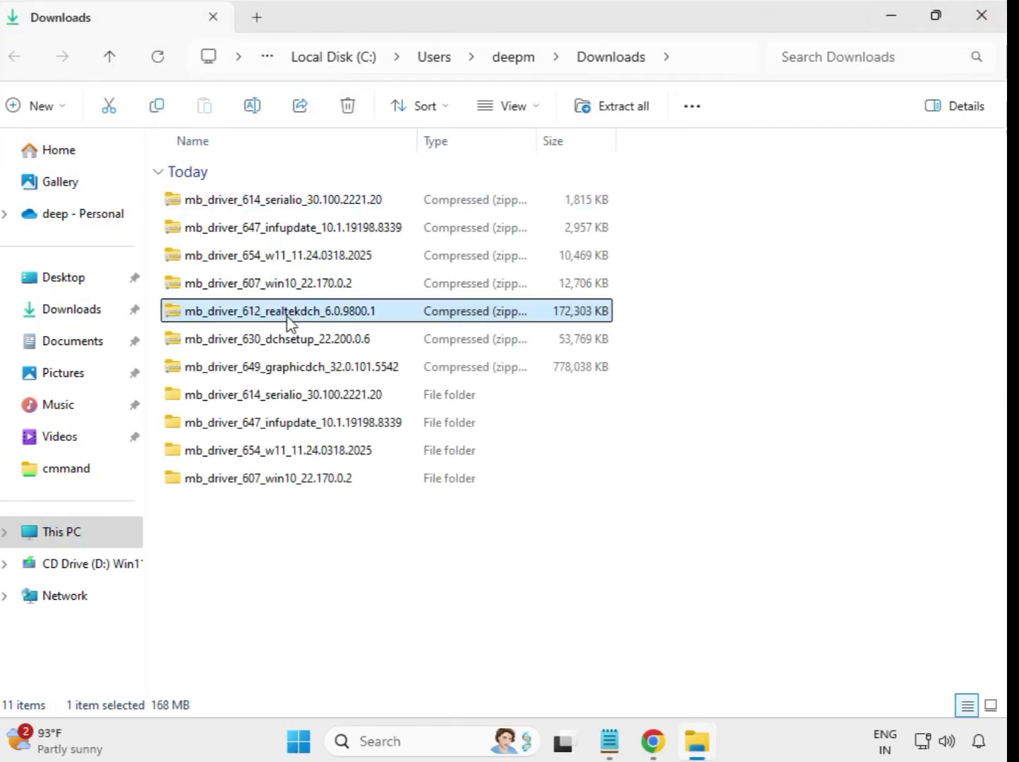
pyautogui.rightClick(287, 322)
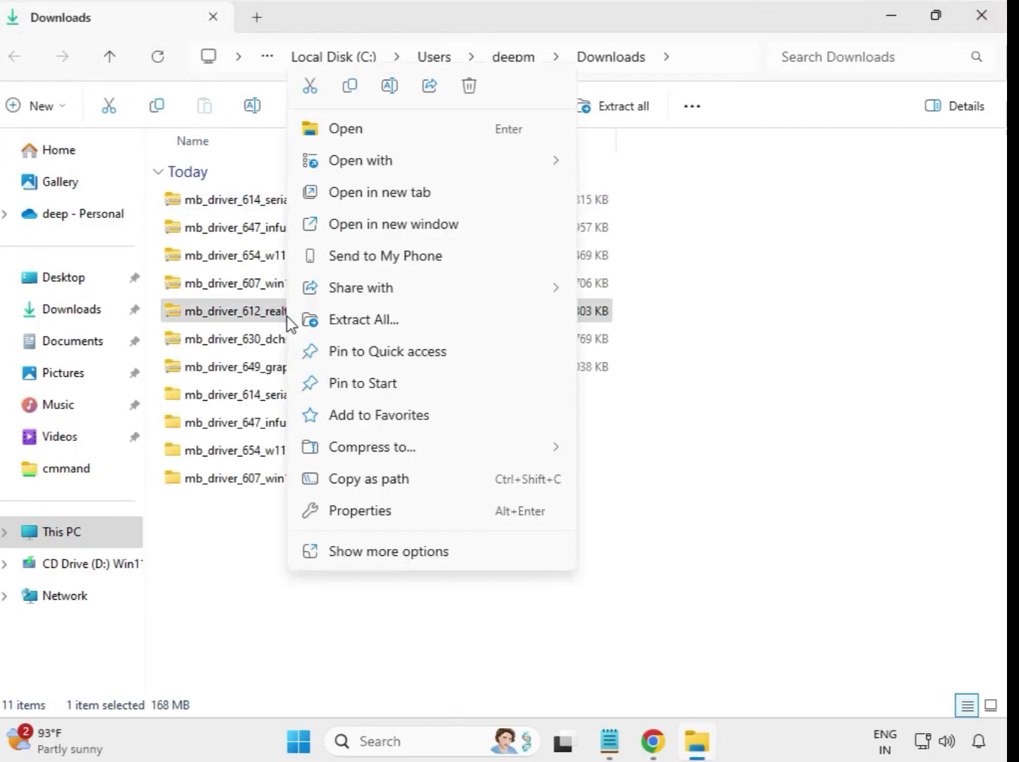
pyautogui.click(392, 321)
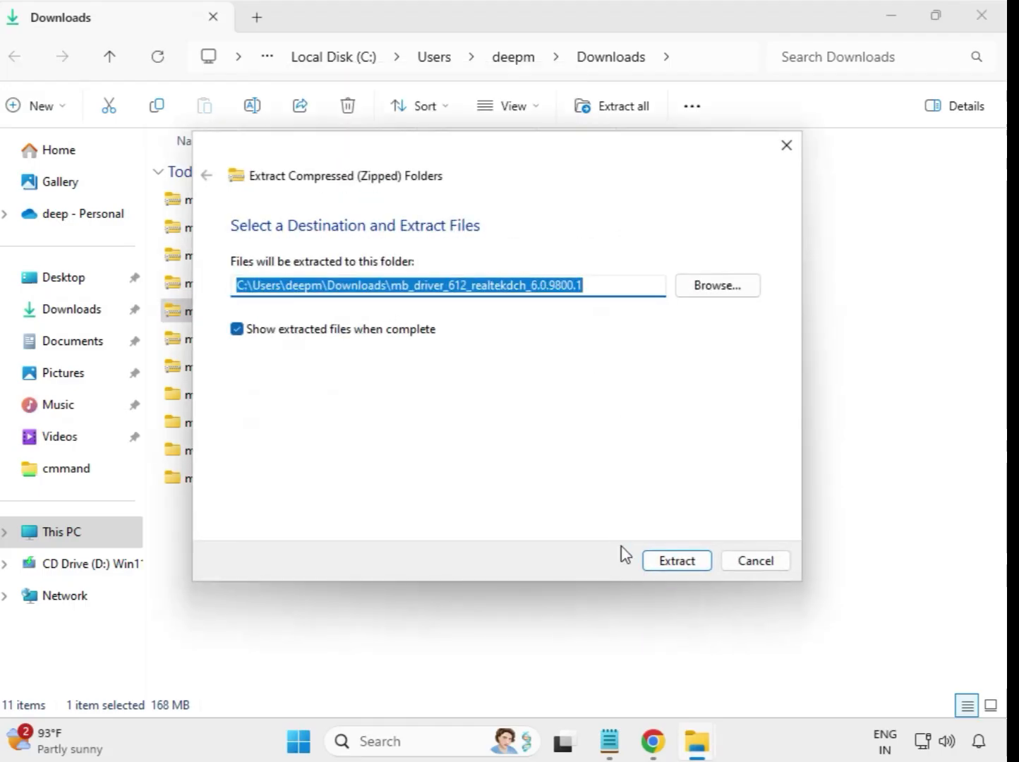
pyautogui.click(667, 563)
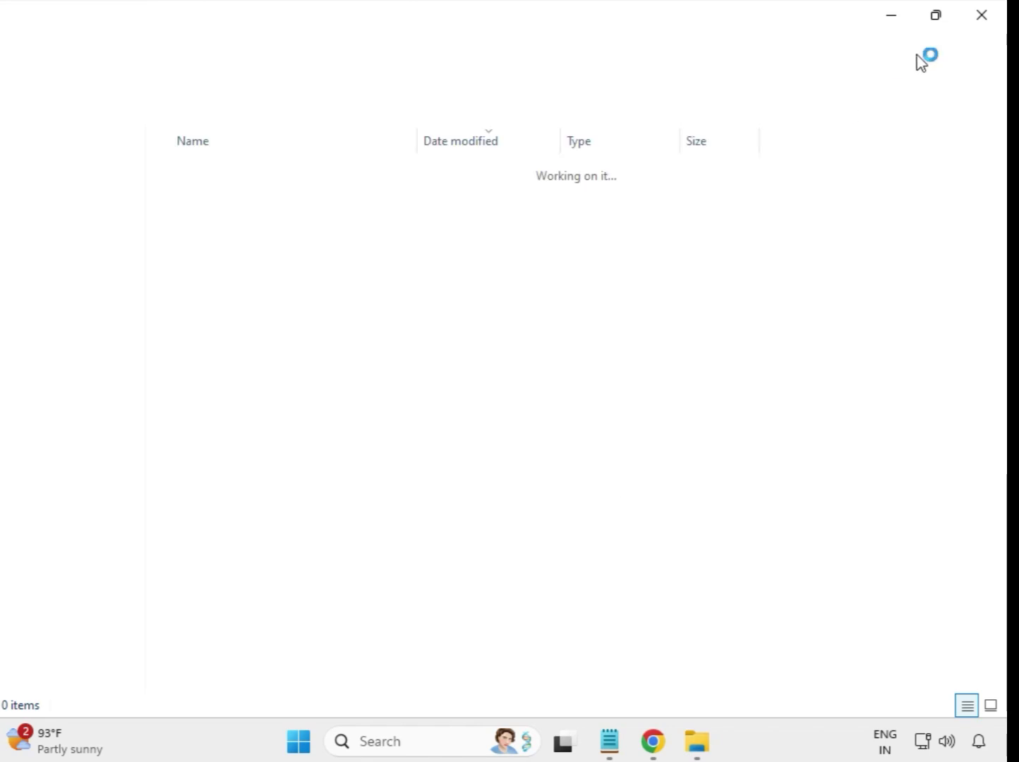
pyautogui.click(984, 17)
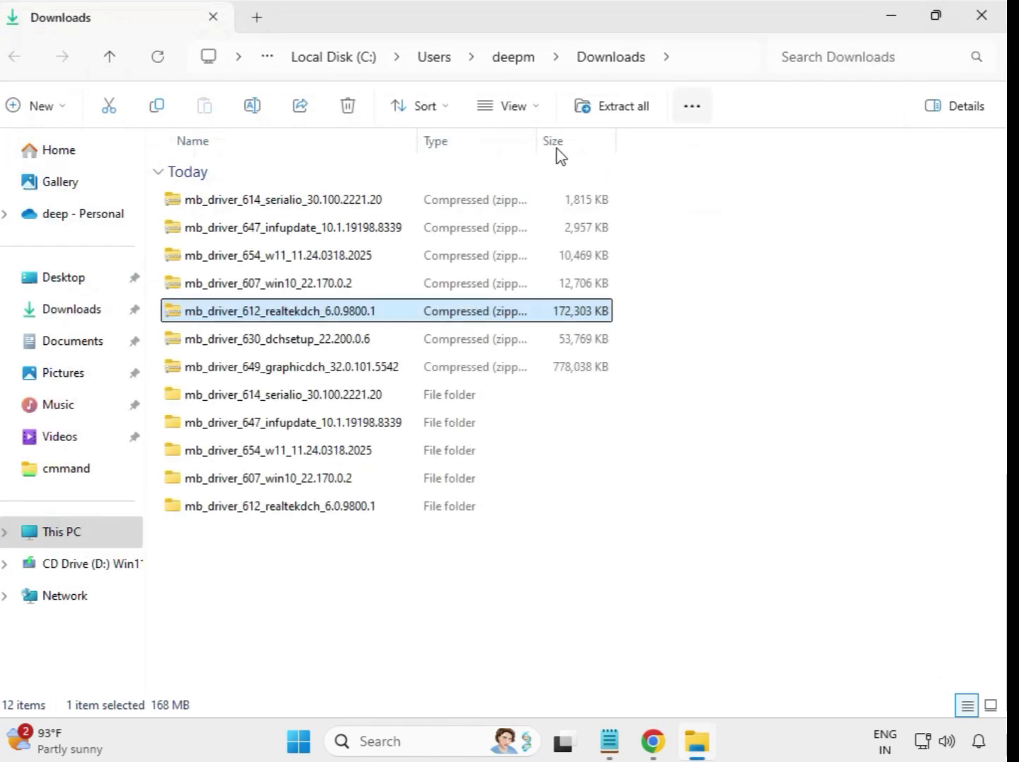
# Extract the mb_driver_630_dchsetup_22.200.0.6 archive to its default folder in Downloads and close the extracted folder's window.
pyautogui.click(282, 345)
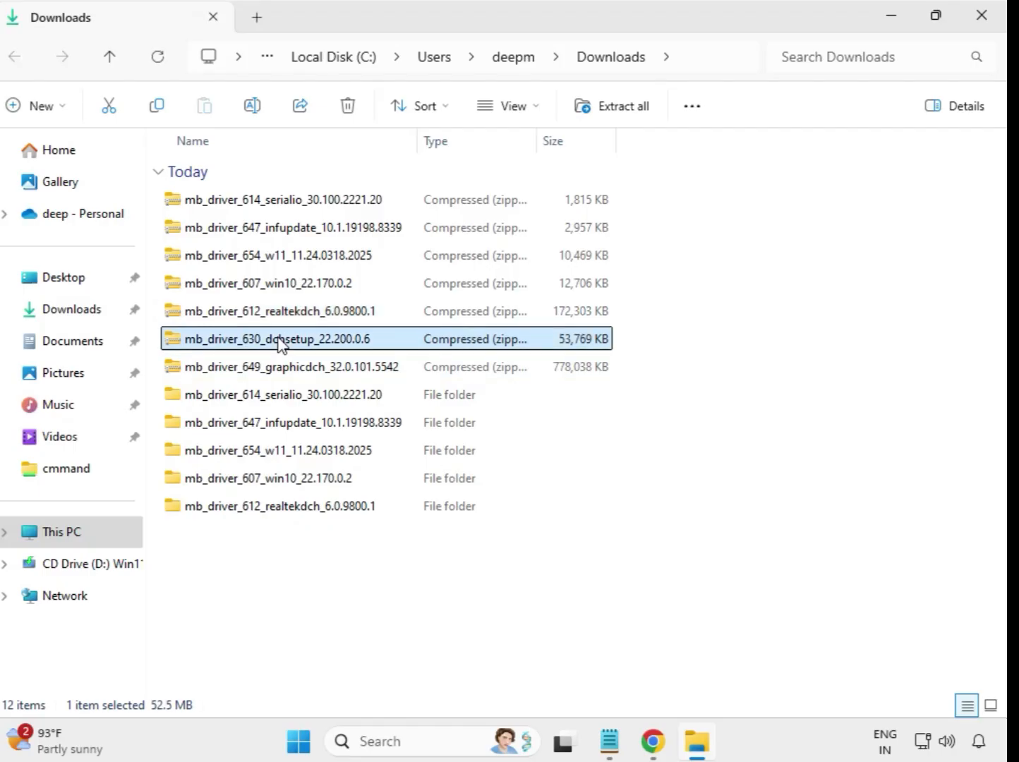
pyautogui.rightClick(282, 345)
pyautogui.click(353, 332)
pyautogui.click(673, 563)
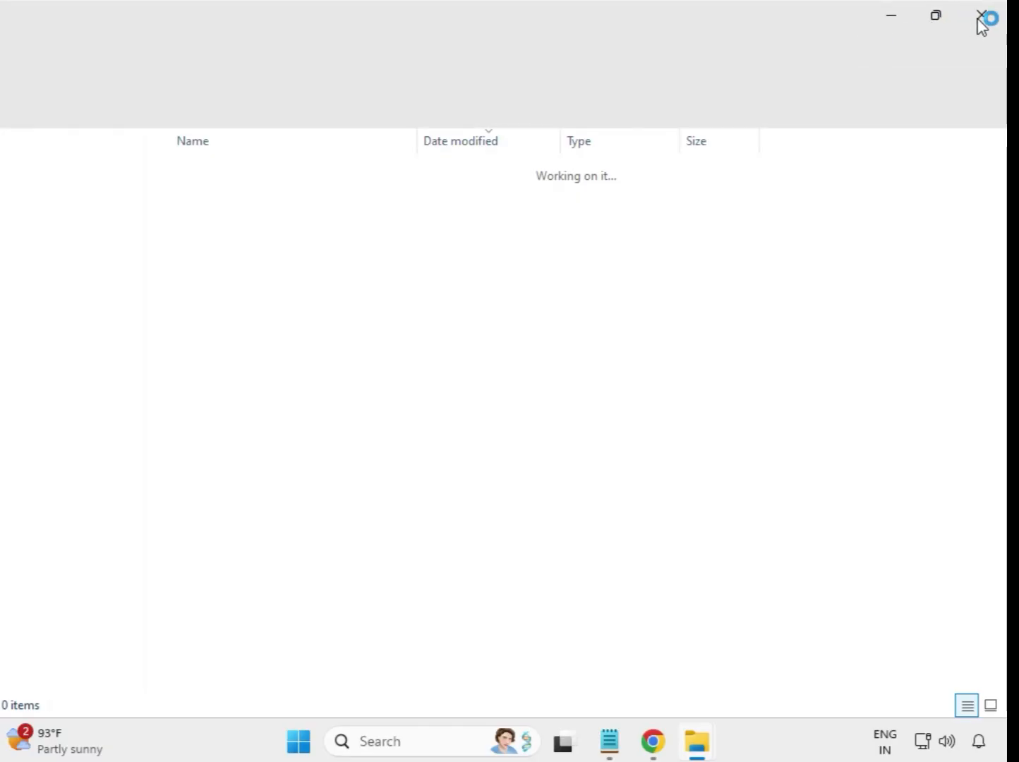
pyautogui.click(981, 17)
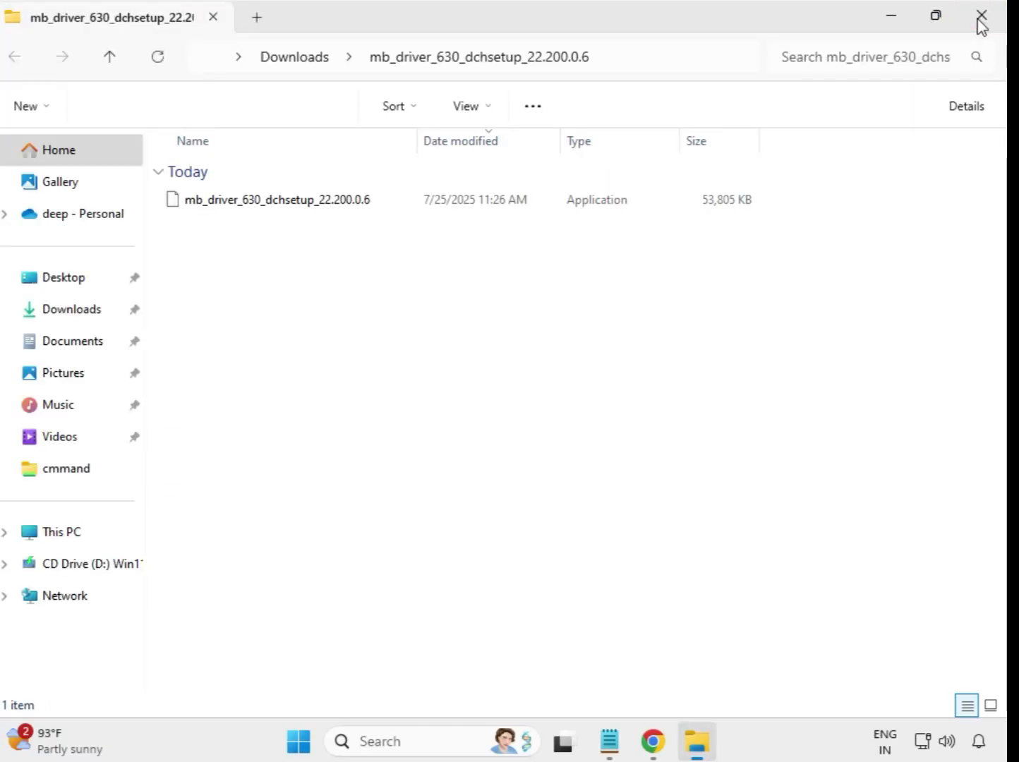
# Extract the mb_driver_649_graphicdch_32.0.101.5542 archive to its default folder in Downloads and close the extracted folder's window.
pyautogui.click(308, 368)
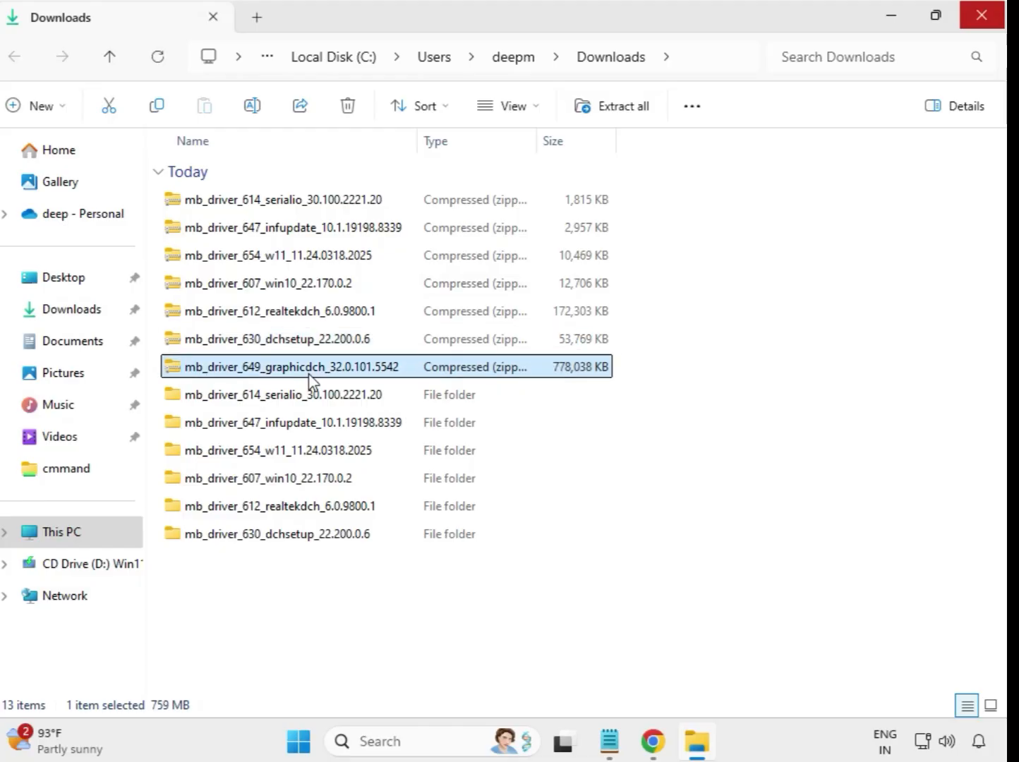
pyautogui.rightClick(309, 375)
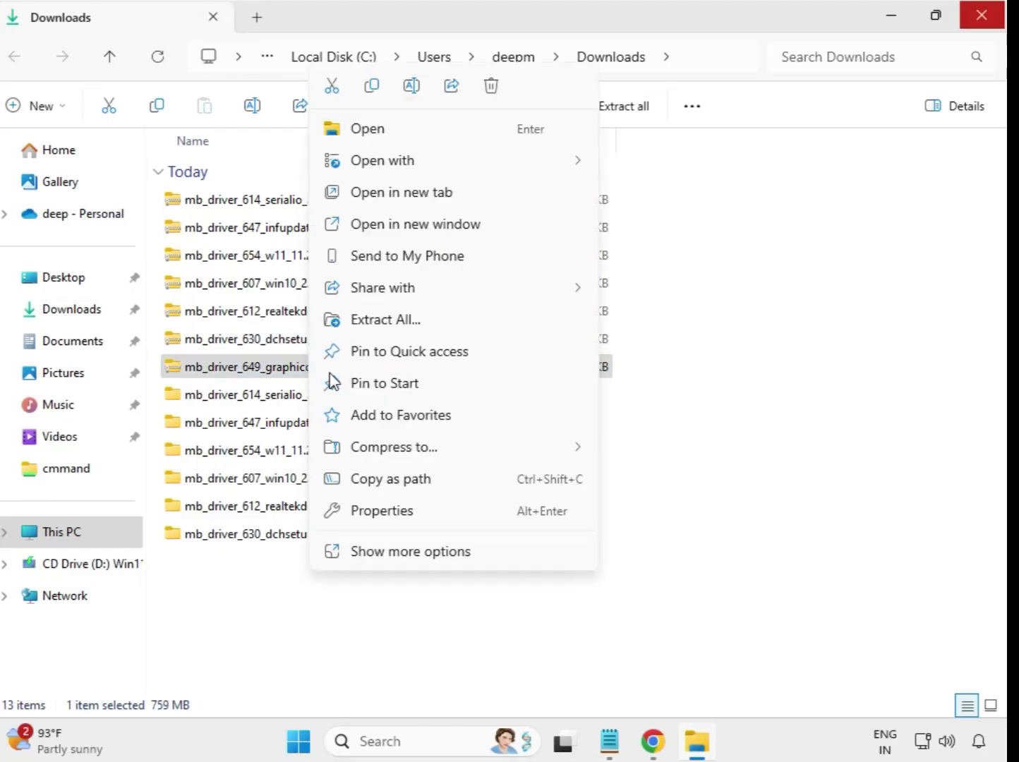
pyautogui.click(402, 325)
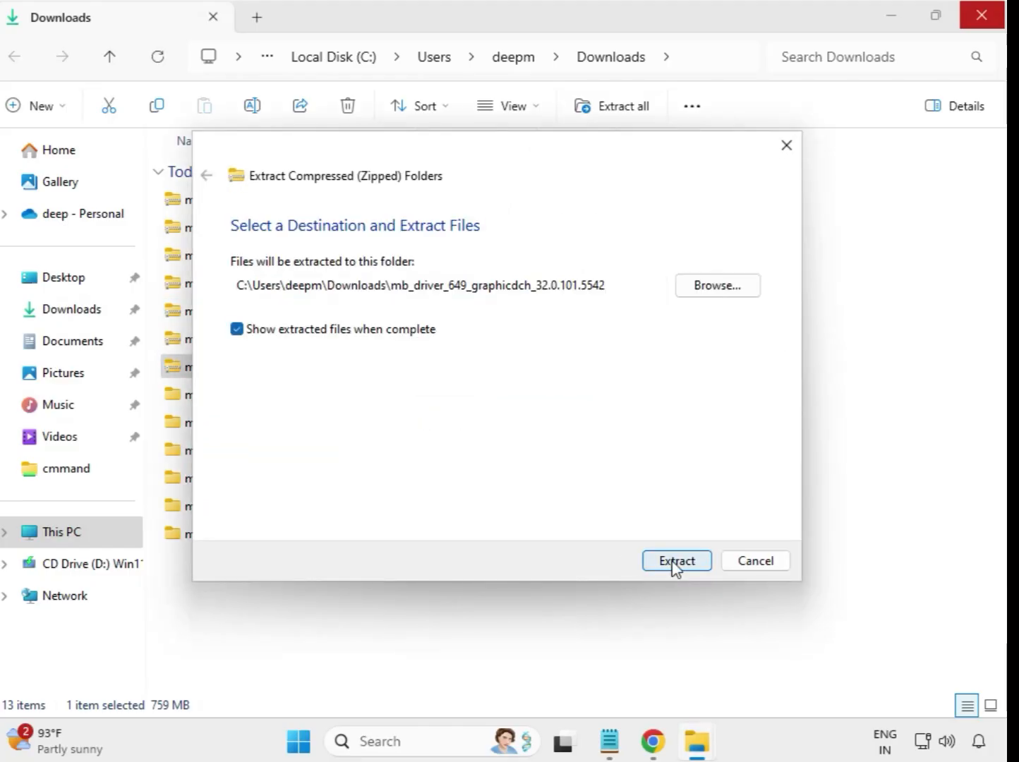
pyautogui.click(675, 561)
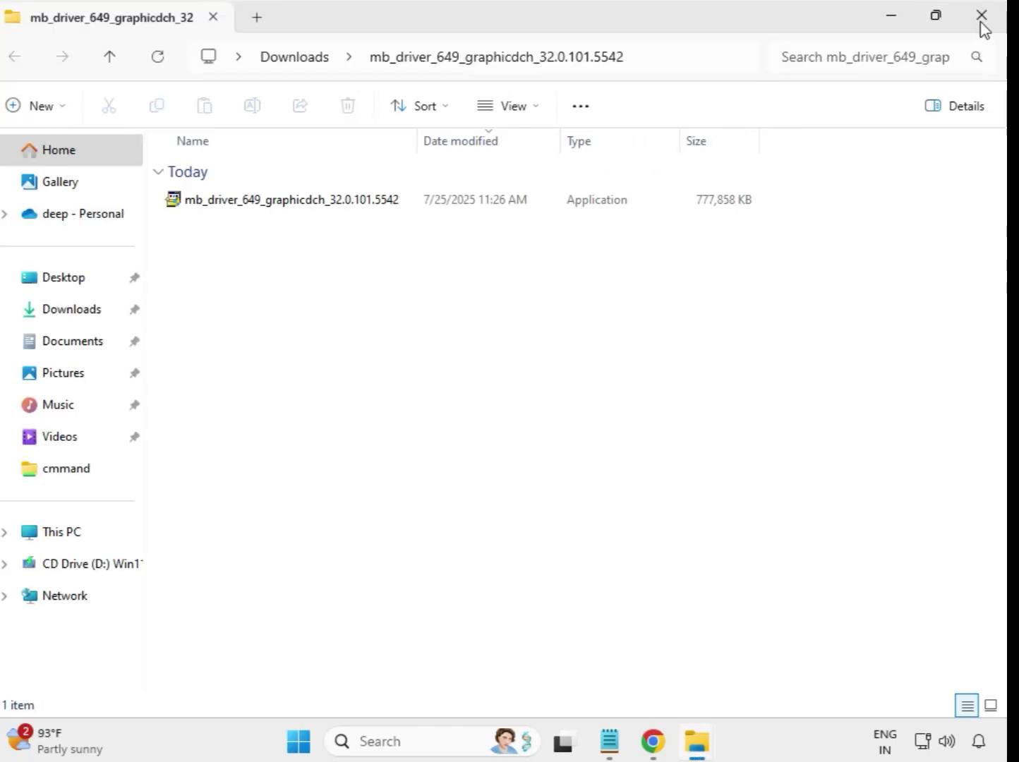
pyautogui.click(981, 20)
# Refresh the Downloads folder listing, and select the seven extracted driver folders together before clearing the selection.
pyautogui.click(669, 594)
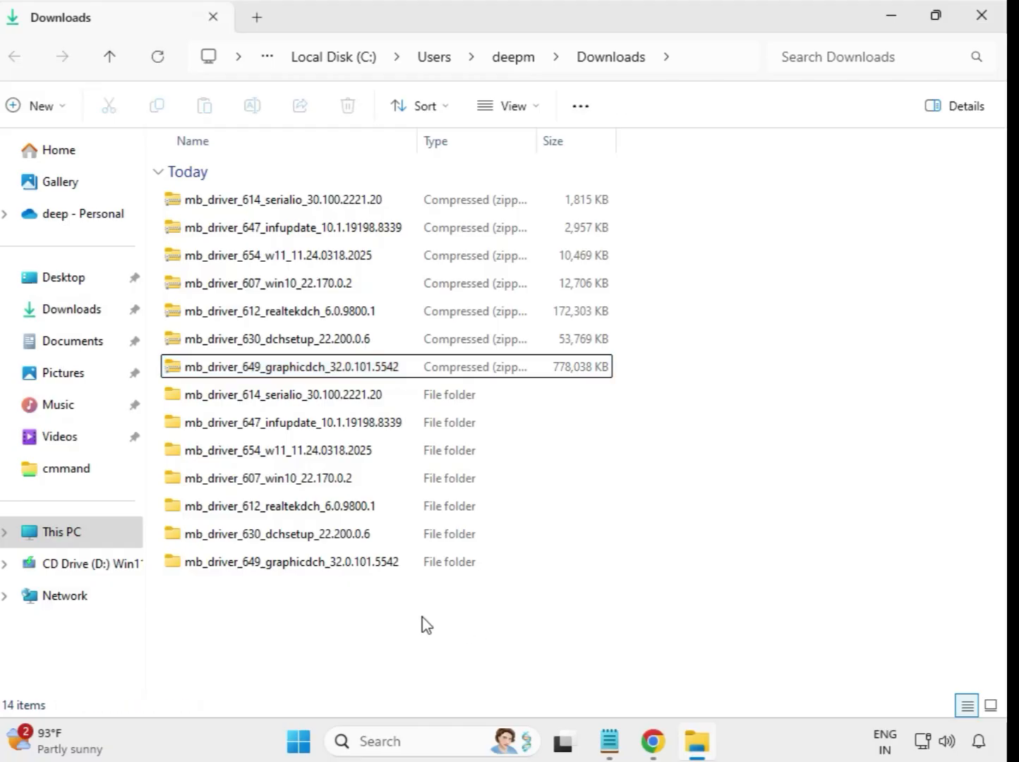
pyautogui.rightClick(379, 614)
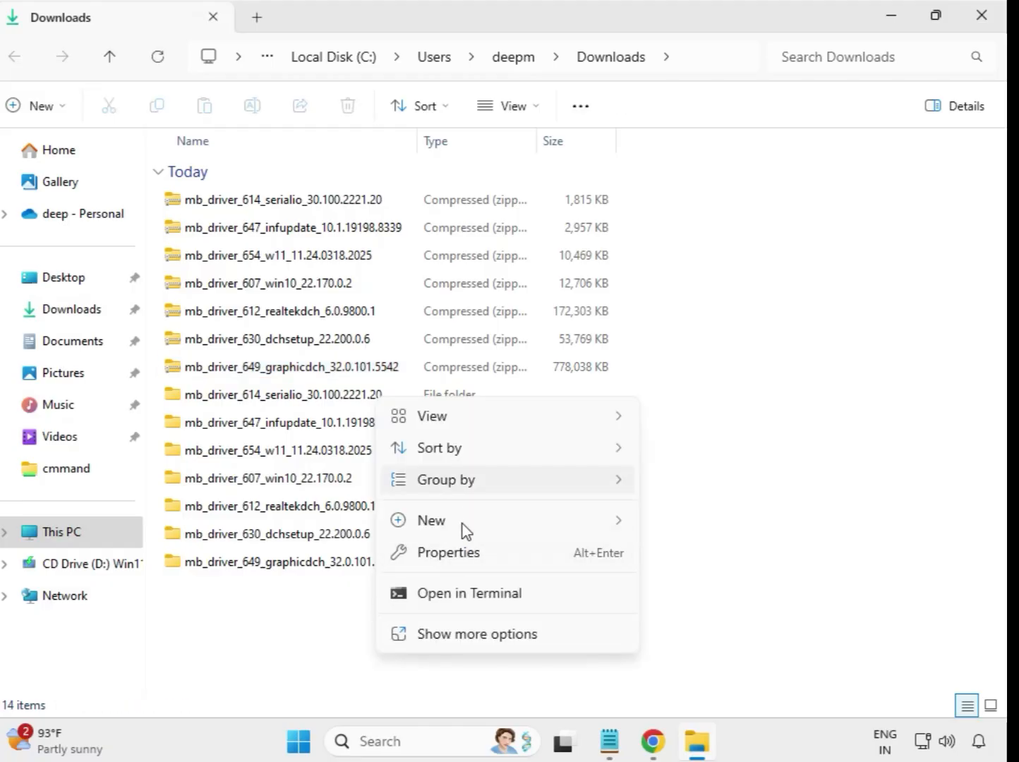
pyautogui.click(486, 634)
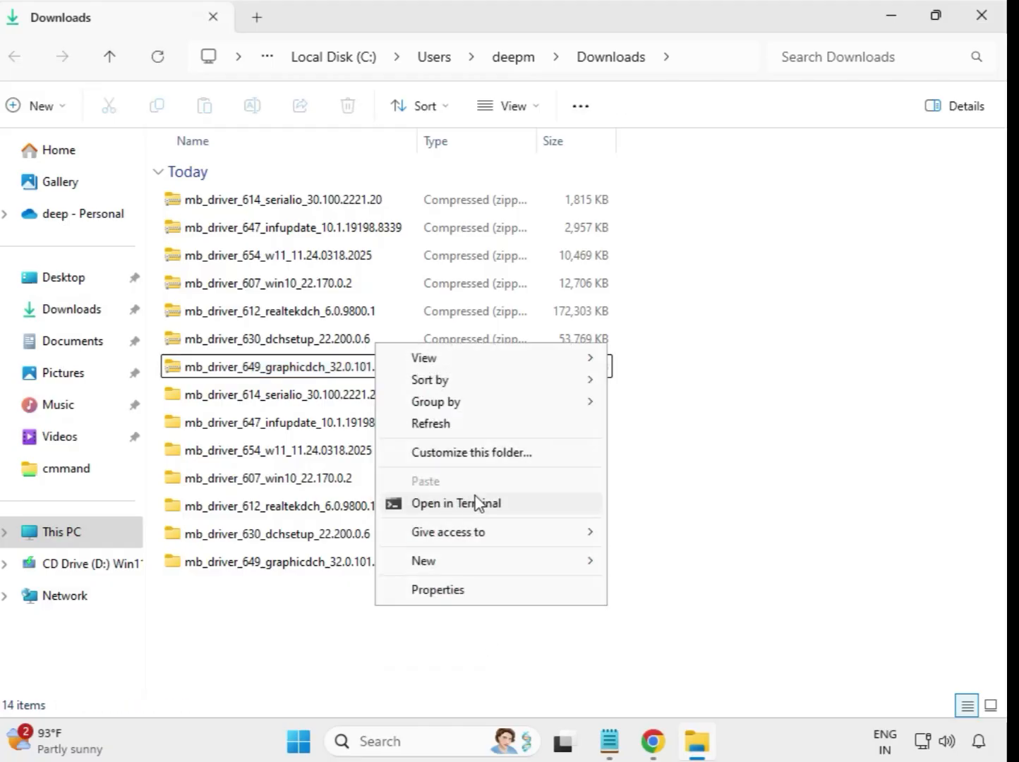
pyautogui.click(438, 423)
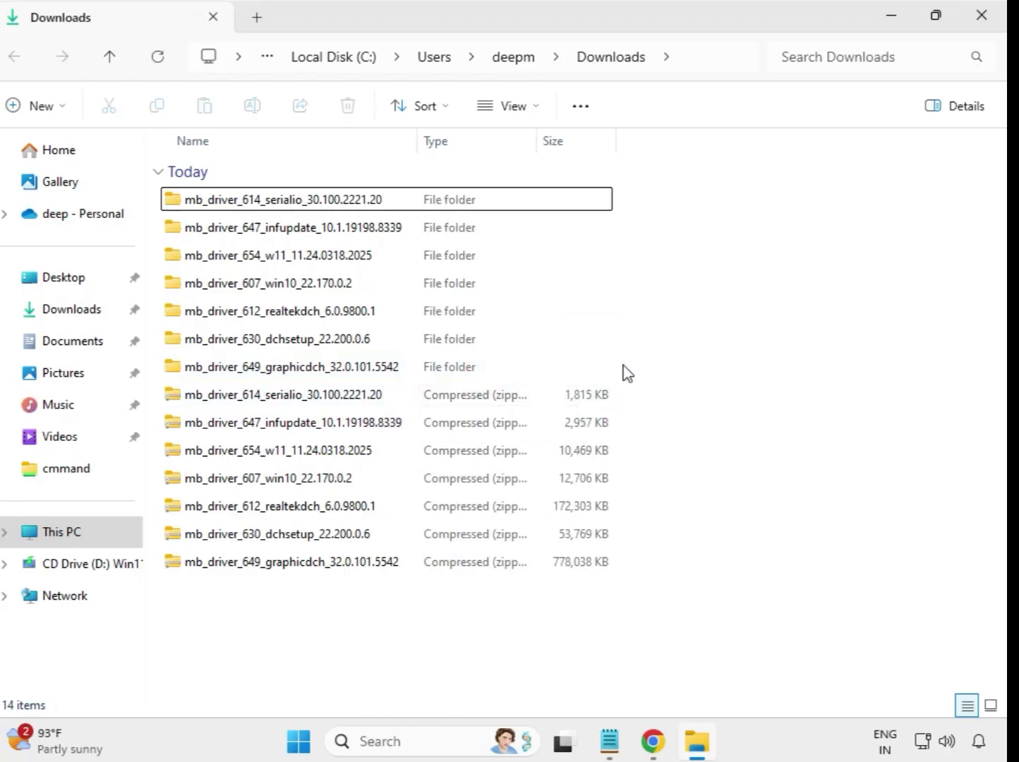
pyautogui.moveTo(623, 366); pyautogui.dragTo(387, 192)
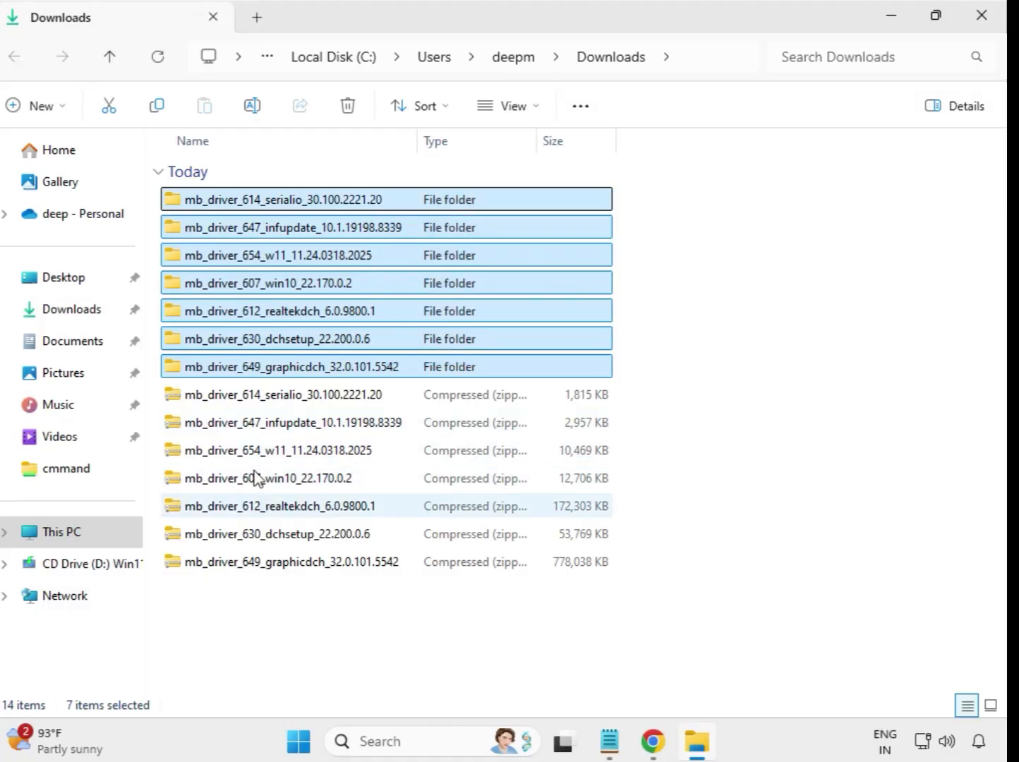
pyautogui.click(659, 246)
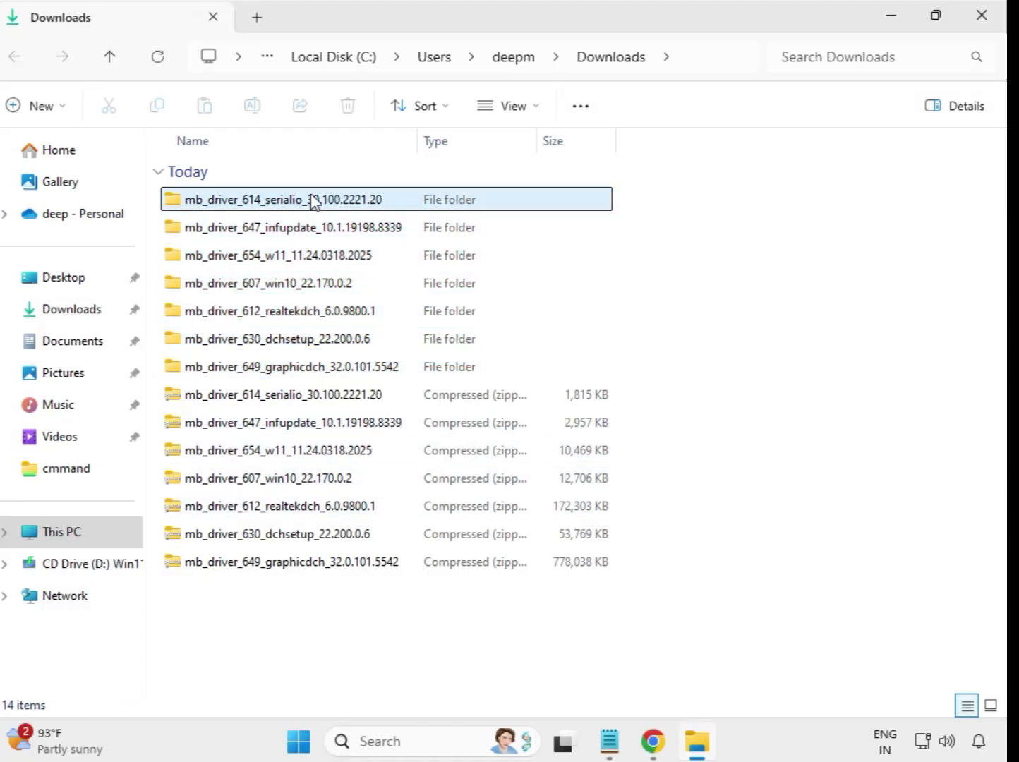
# Run the mb_driver_614_serialio_30.100.2221.20 application from its extracted folder as administrator, allow its changes, and dismiss the compatibility assistant.
pyautogui.doubleClick(284, 202)
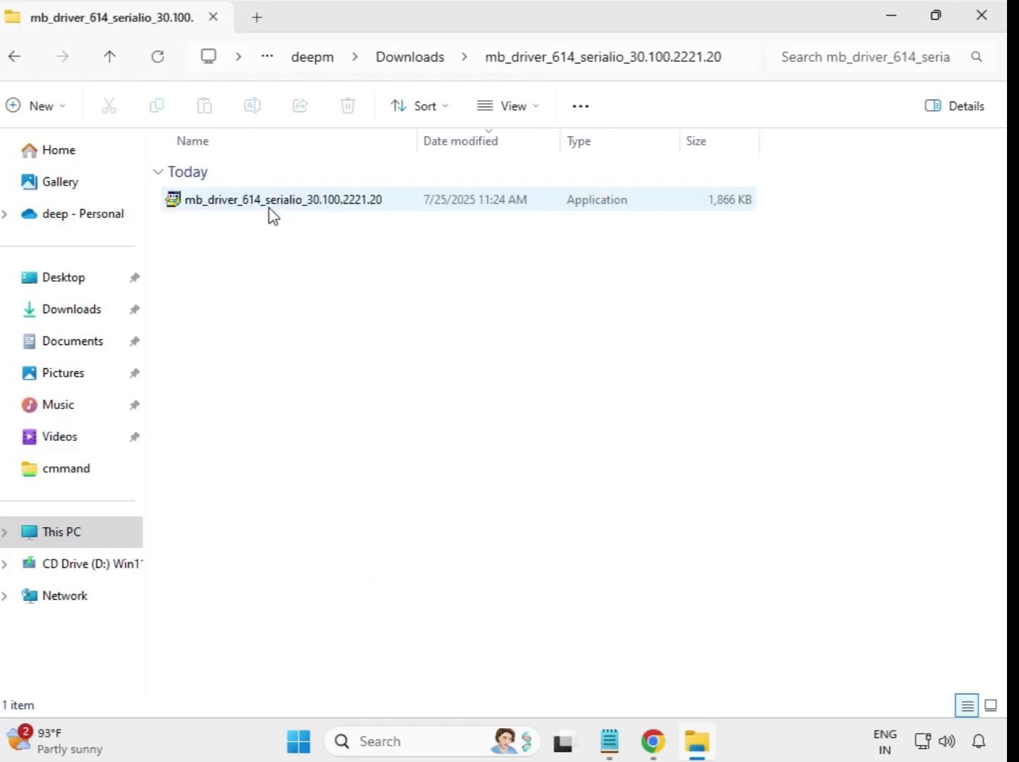
pyautogui.click(273, 205)
pyautogui.rightClick(269, 201)
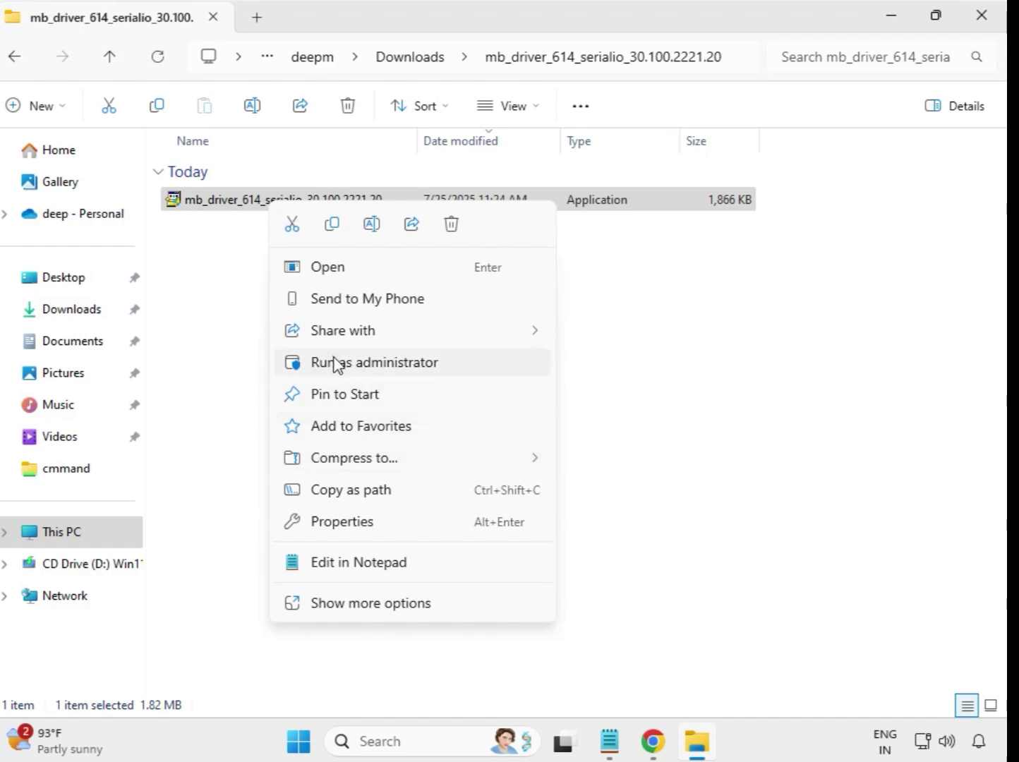
pyautogui.click(360, 364)
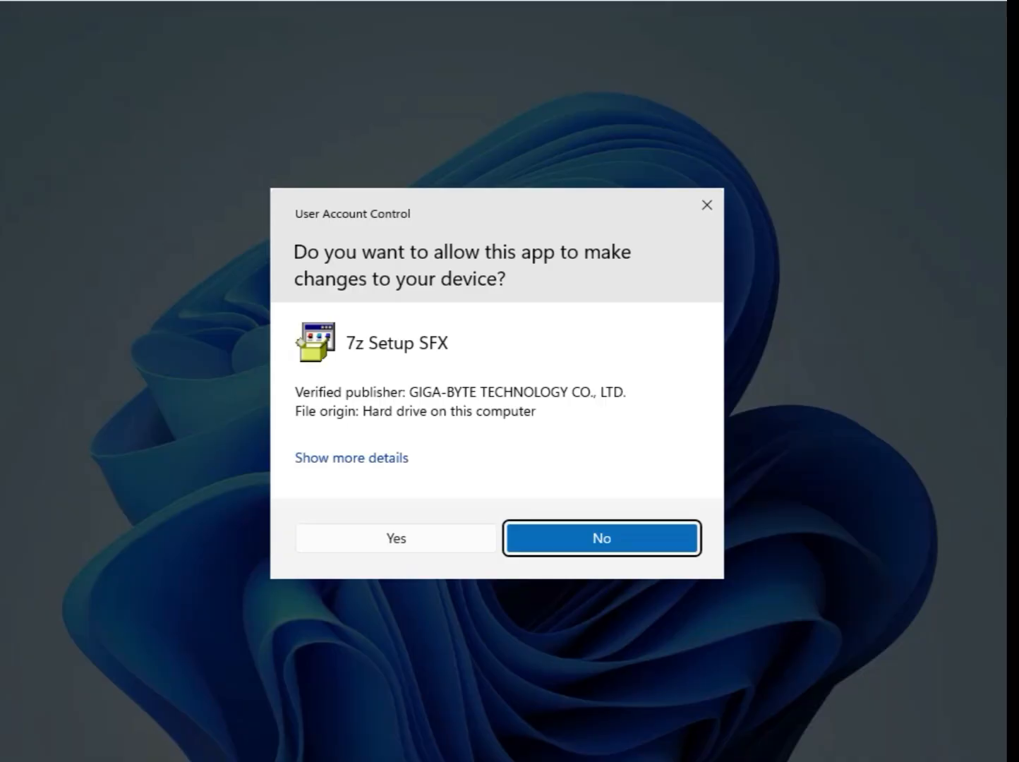
pyautogui.click(409, 540)
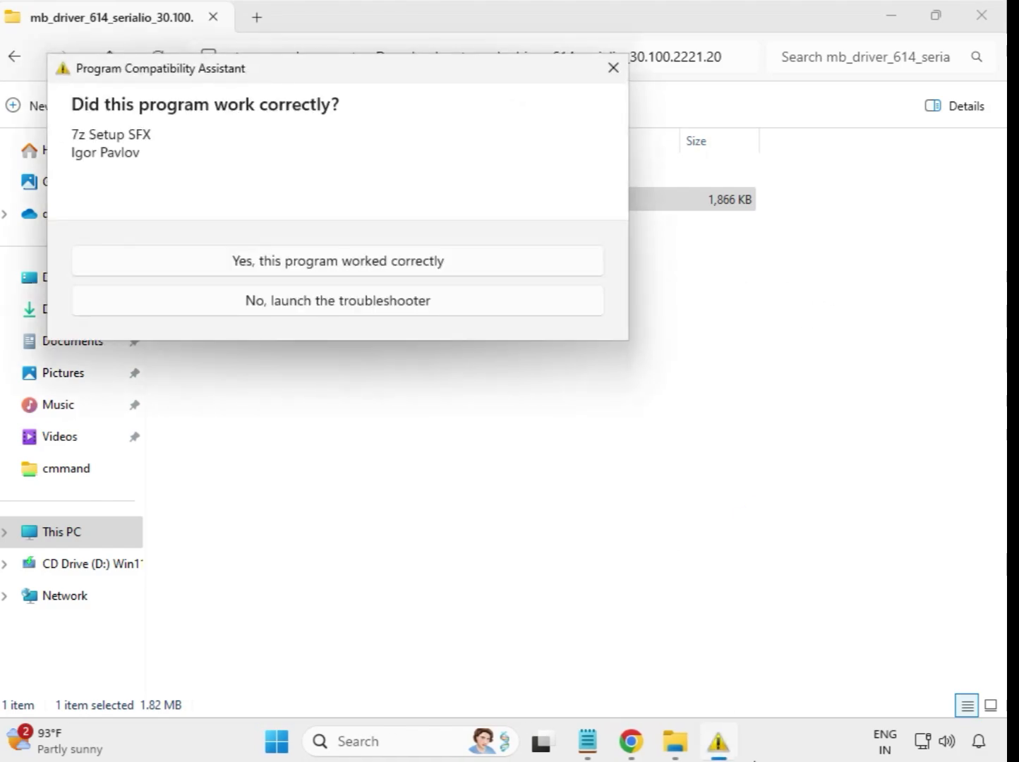
pyautogui.press('Escape')
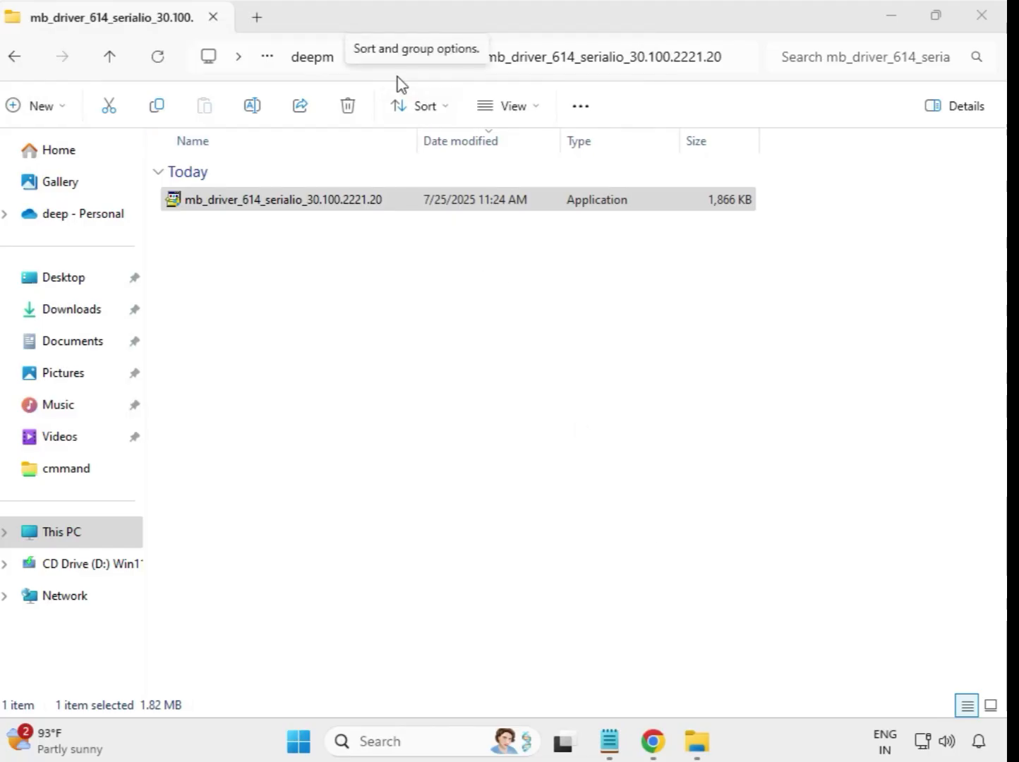
# Return to Downloads and run the mb_driver_647_infupdate_10.1.19198.8339 application from its extracted folder as administrator, allowing its changes.
pyautogui.click(419, 207)
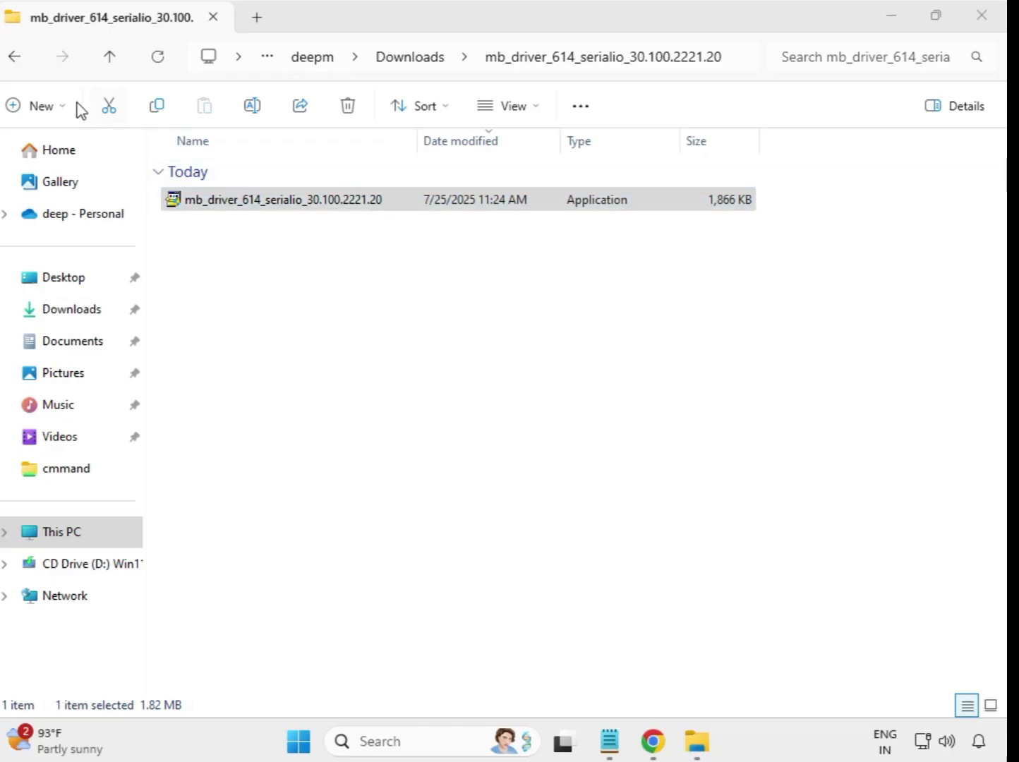
pyautogui.click(19, 60)
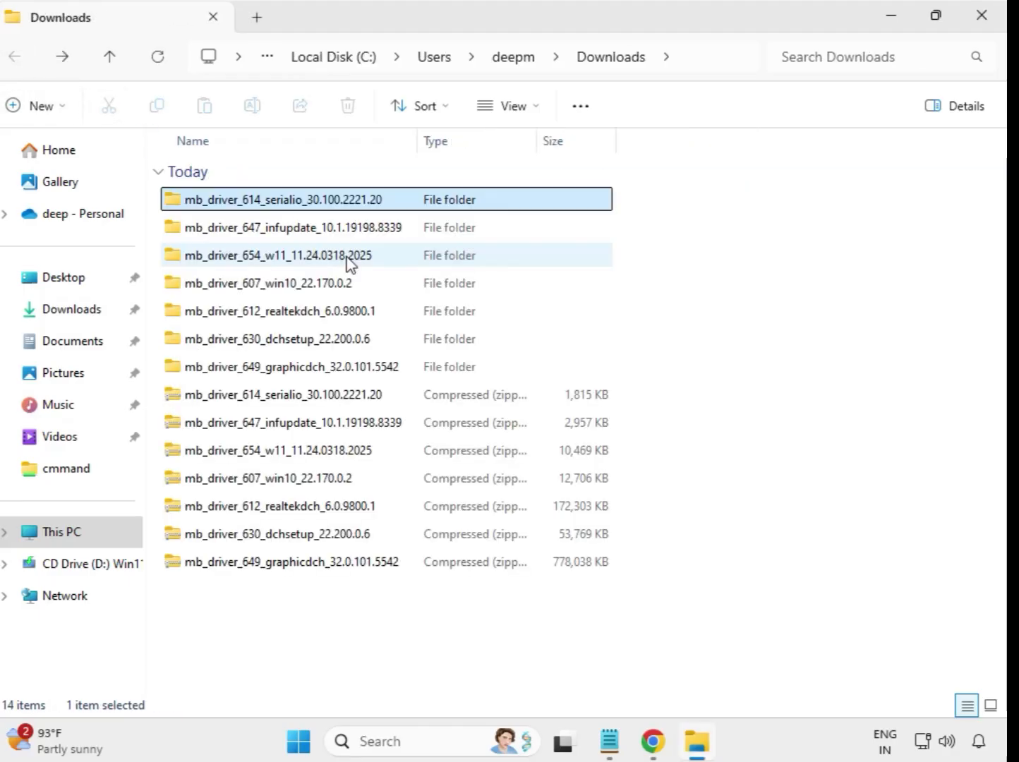
pyautogui.doubleClick(337, 229)
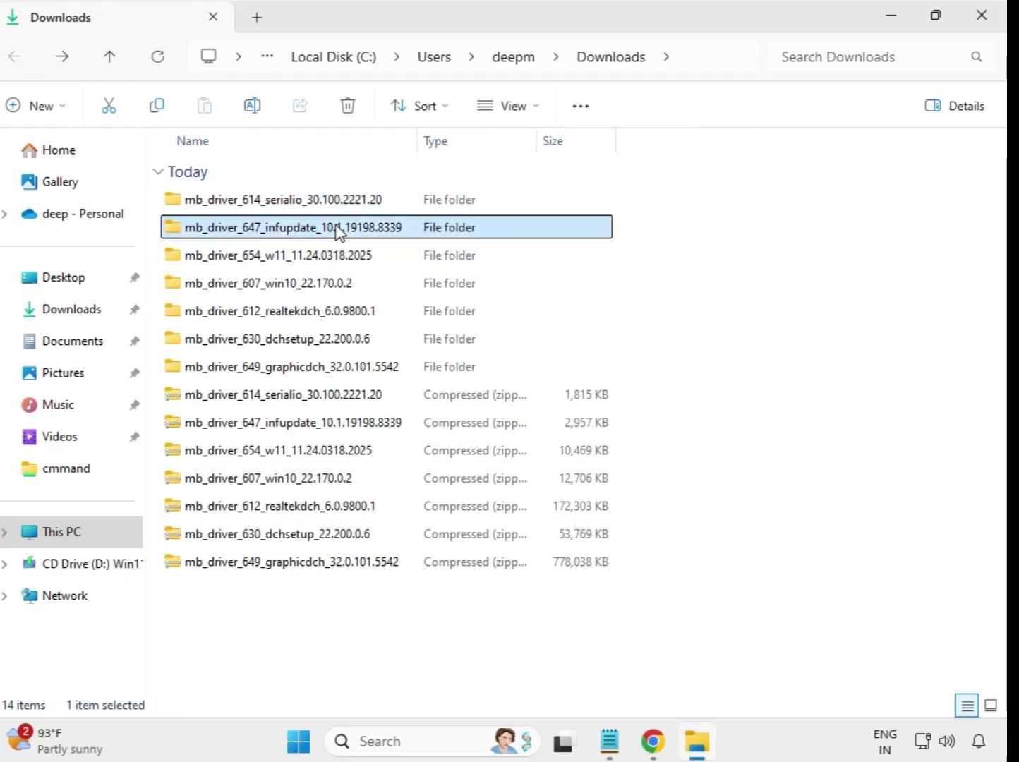
pyautogui.click(341, 206)
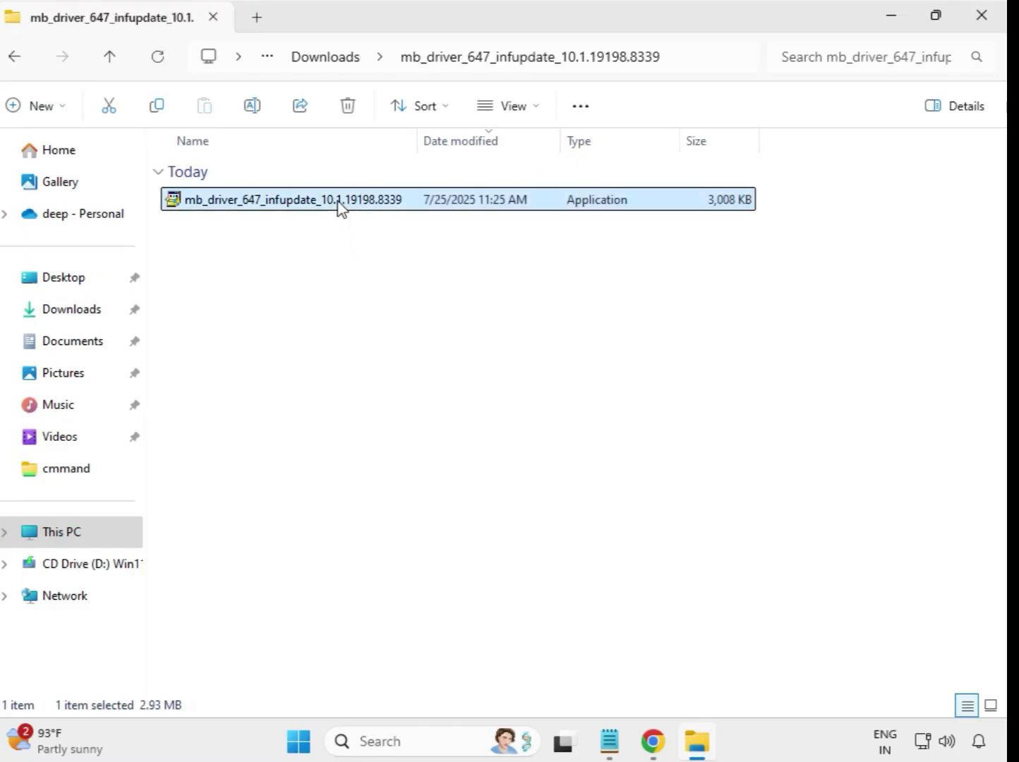
pyautogui.rightClick(342, 206)
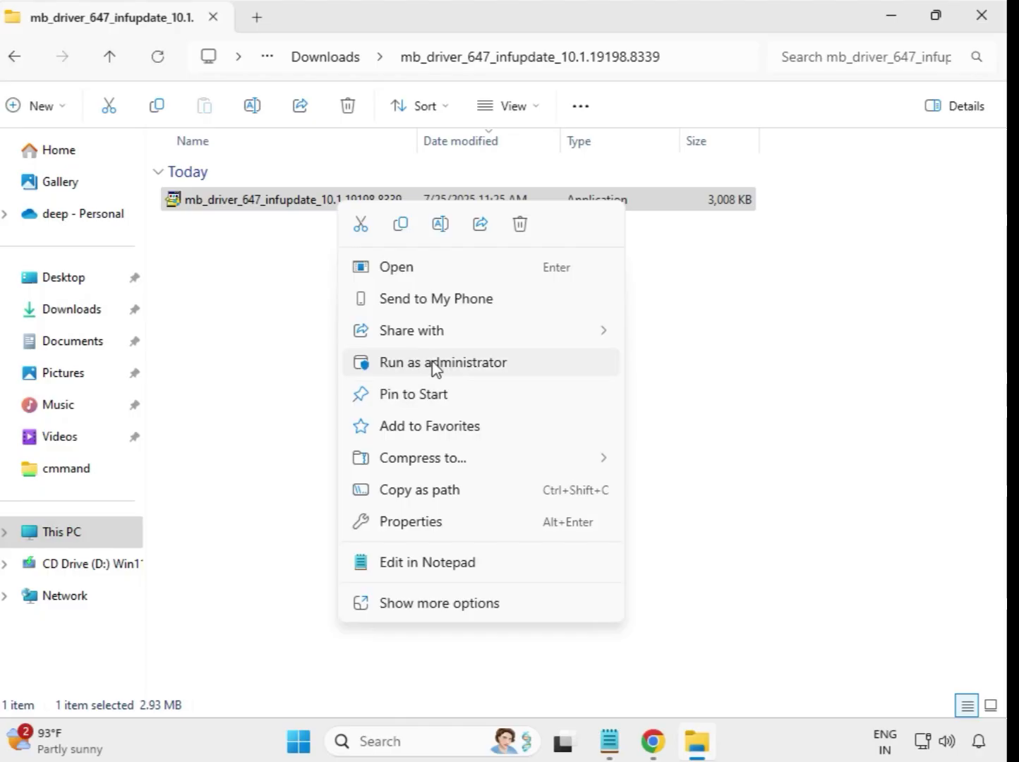
pyautogui.click(454, 364)
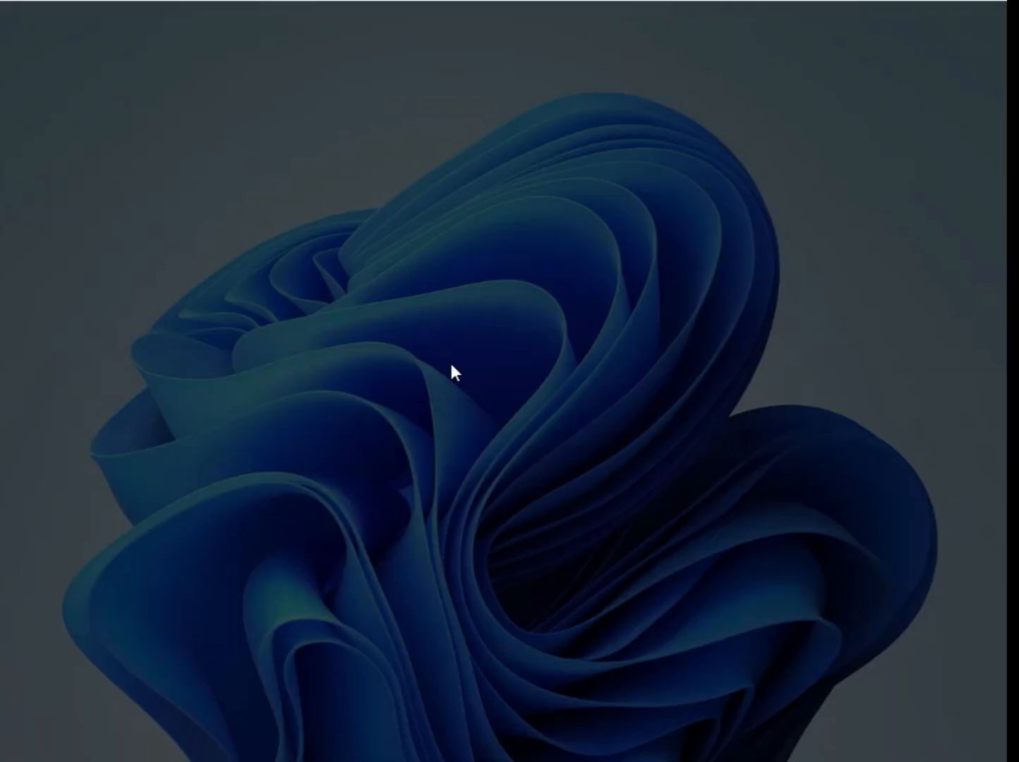
pyautogui.click(463, 548)
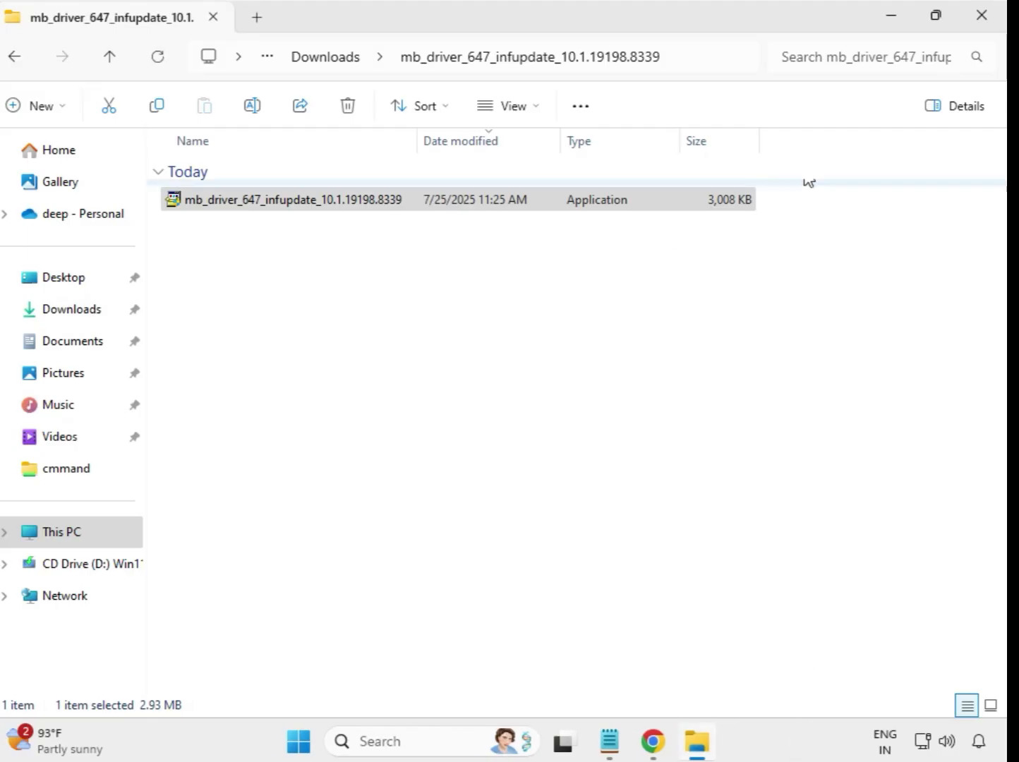
# Return to Downloads and run the mb_driver_654_w11_11.24.0318.2025 application from its extracted folder as administrator, allowing its changes.
pyautogui.click(308, 62)
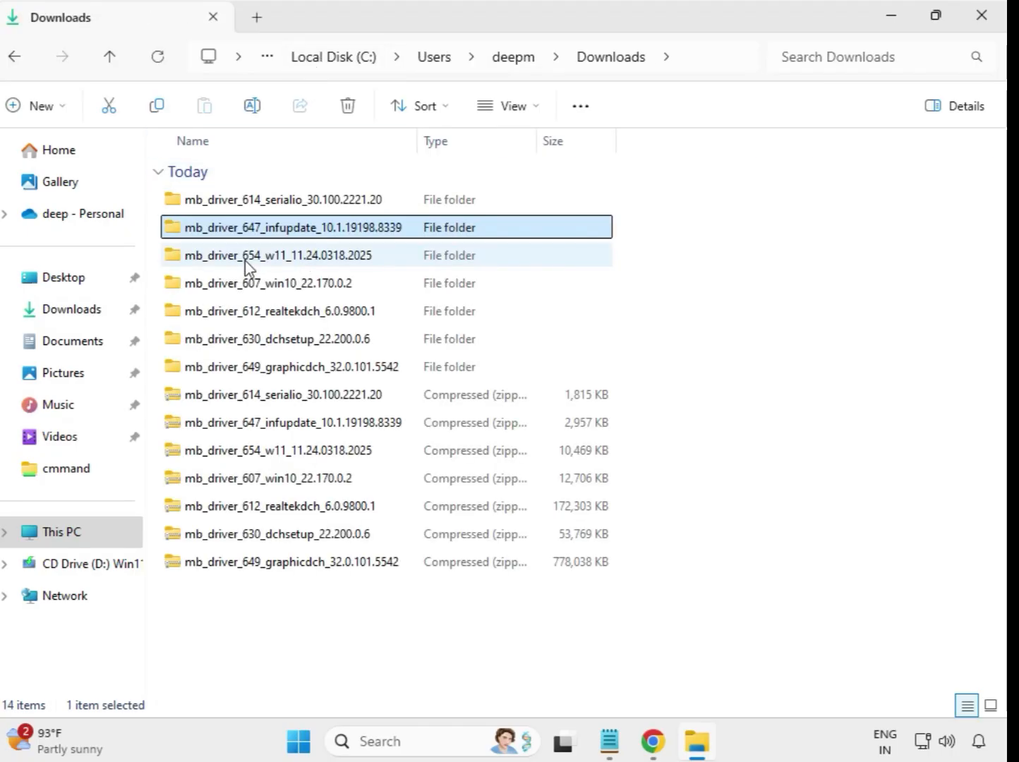
pyautogui.doubleClick(288, 266)
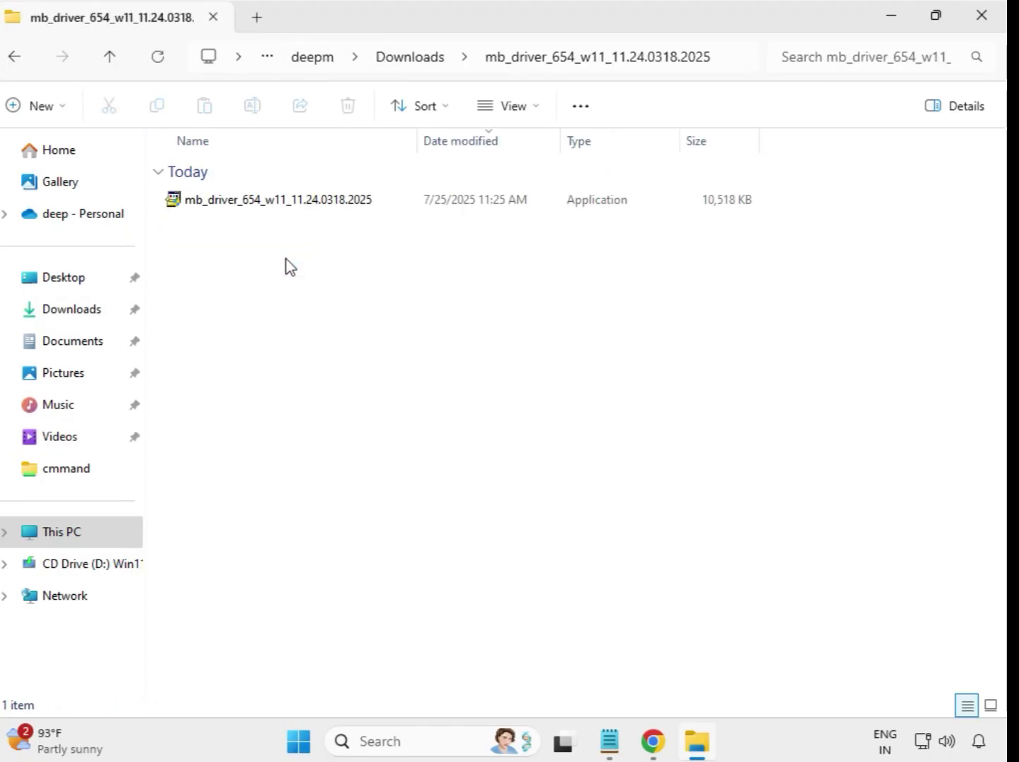
pyautogui.click(300, 210)
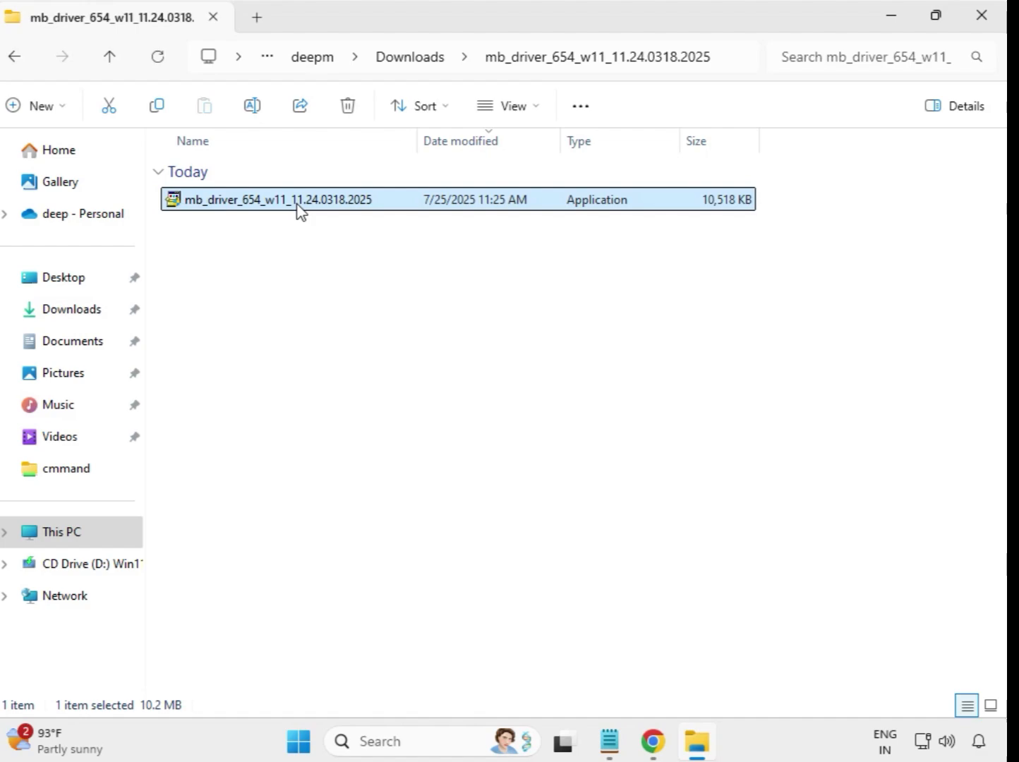
pyautogui.rightClick(300, 210)
pyautogui.click(395, 367)
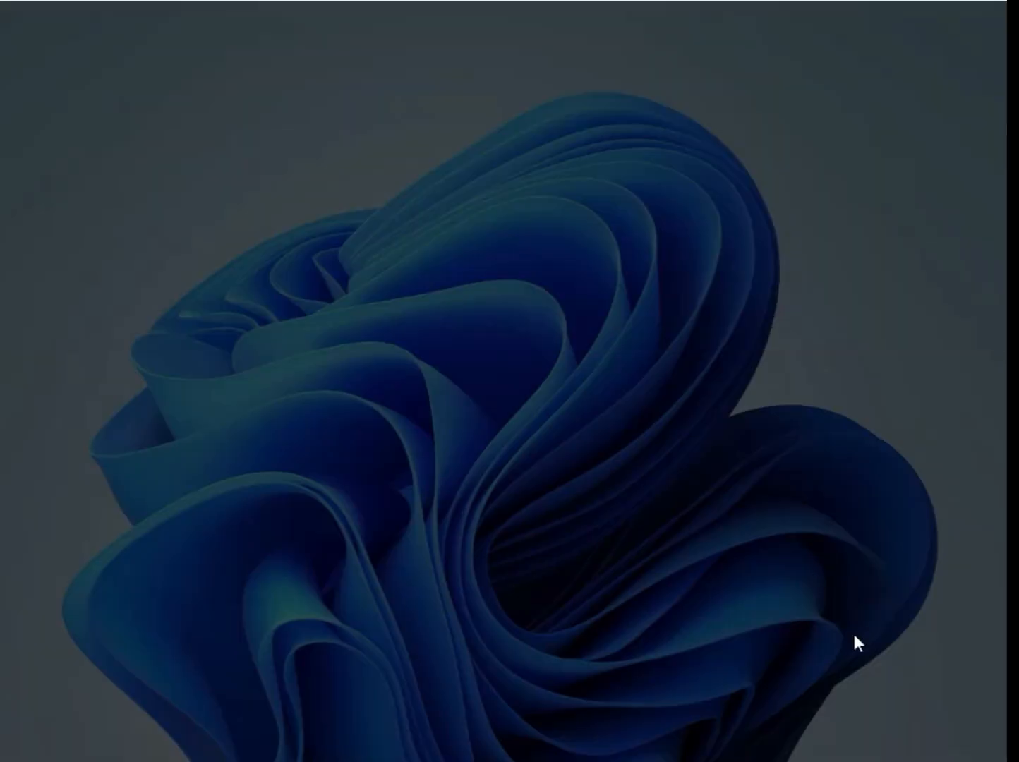
pyautogui.click(420, 553)
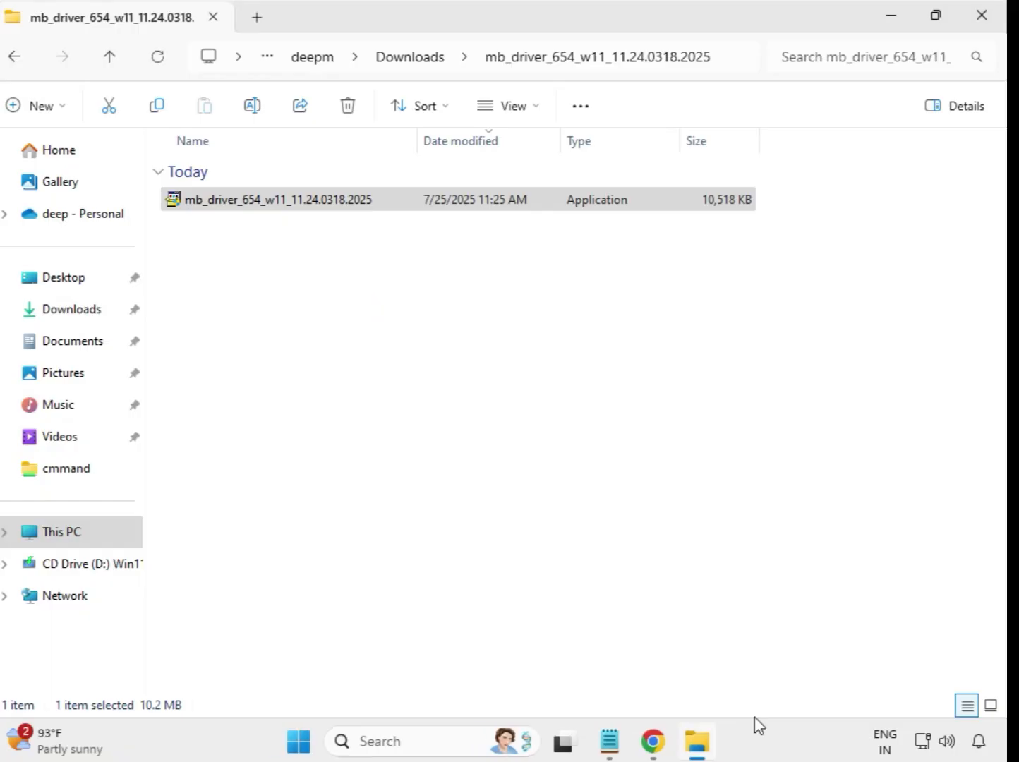
# Return to Downloads and run the mb_driver_607_win10_22.170.0.2 application from its extracted folder as administrator, allowing its changes.
pyautogui.click(414, 61)
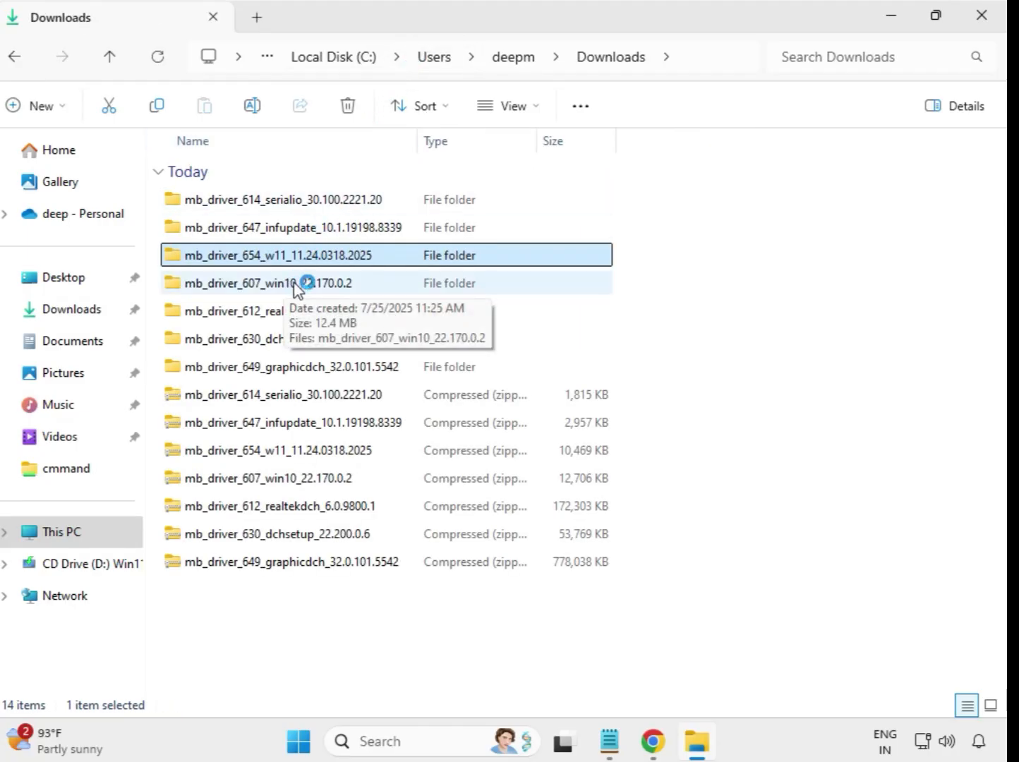
pyautogui.doubleClick(296, 289)
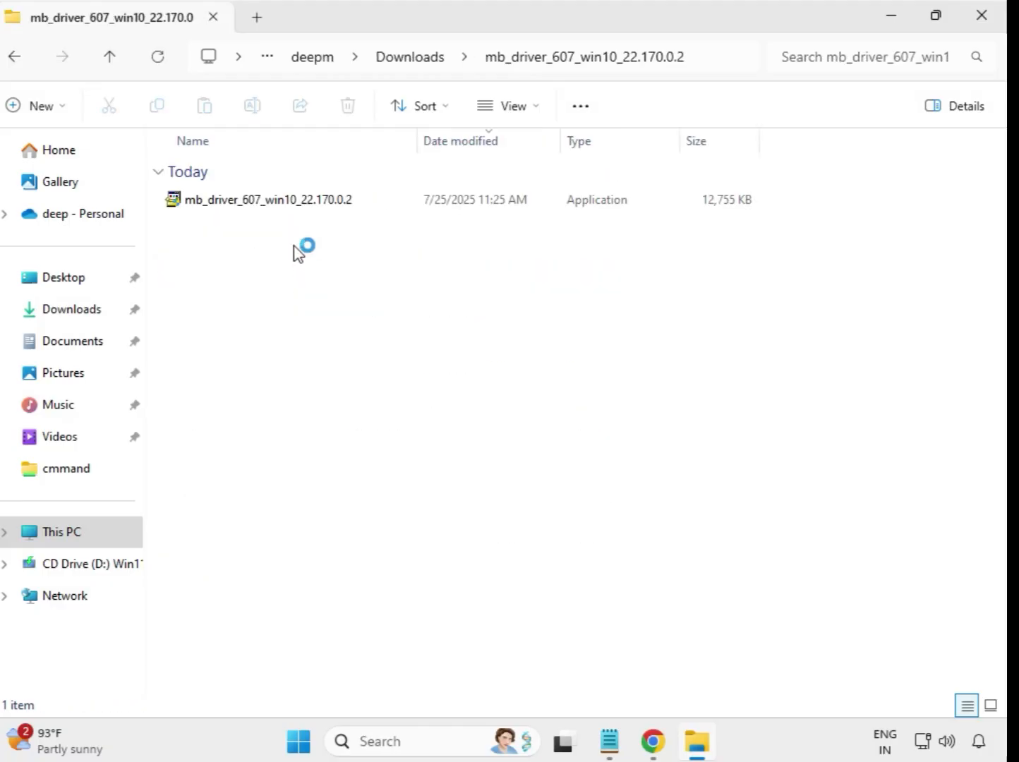
pyautogui.click(281, 206)
pyautogui.rightClick(281, 205)
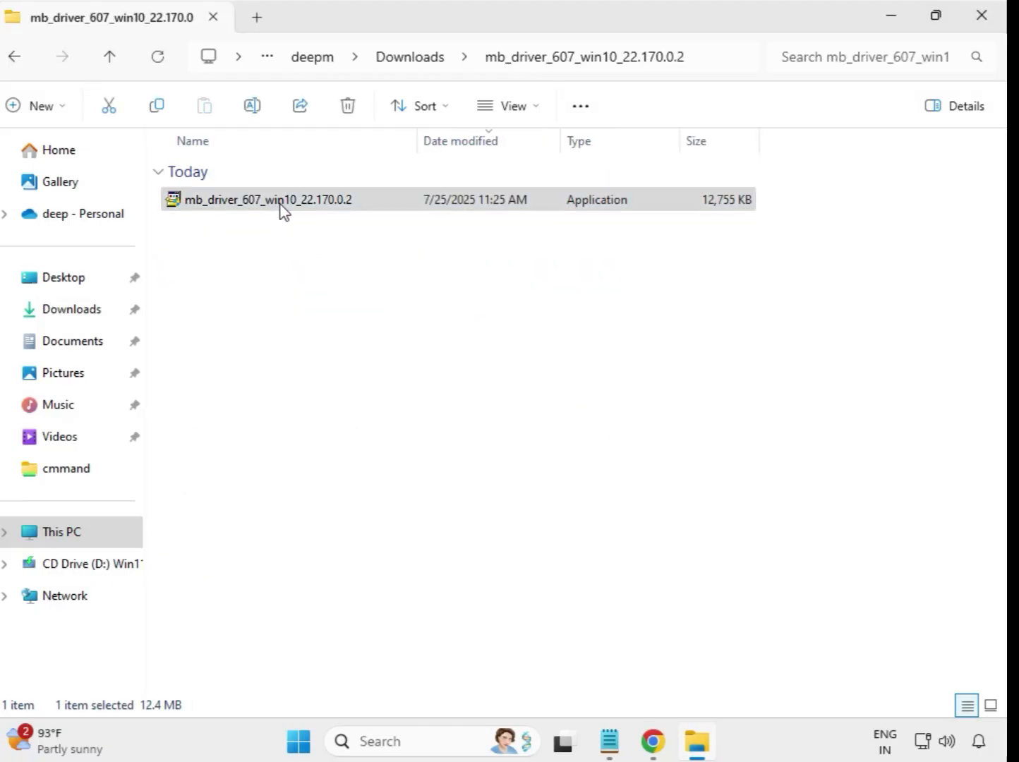
pyautogui.click(373, 363)
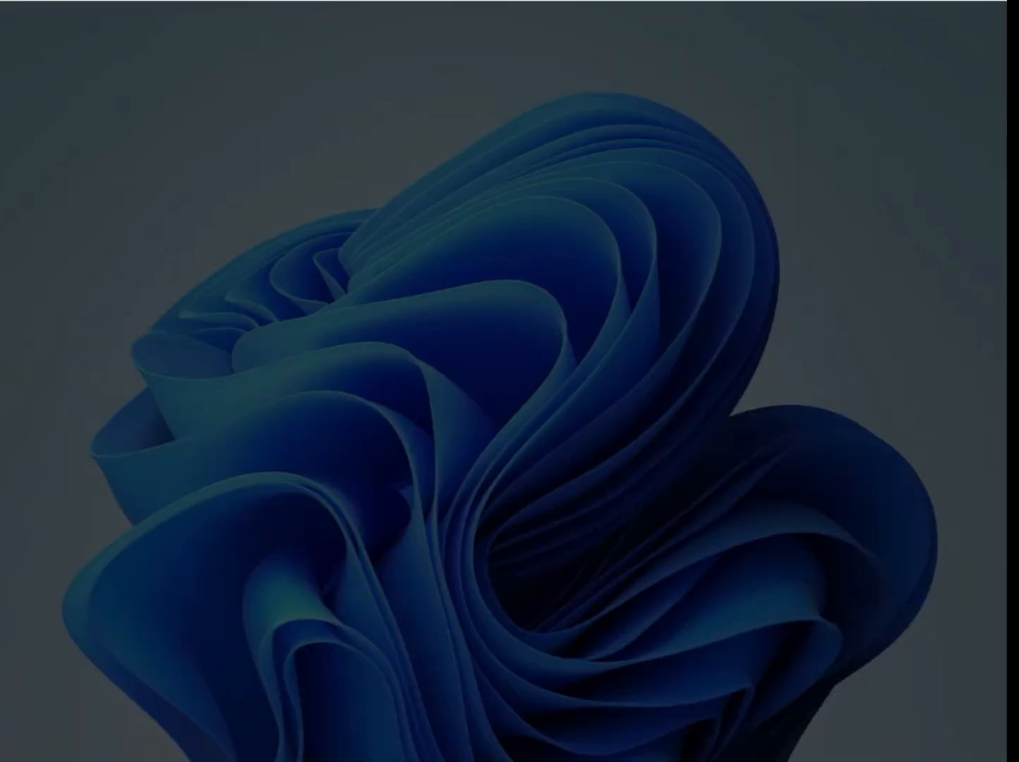
pyautogui.click(416, 538)
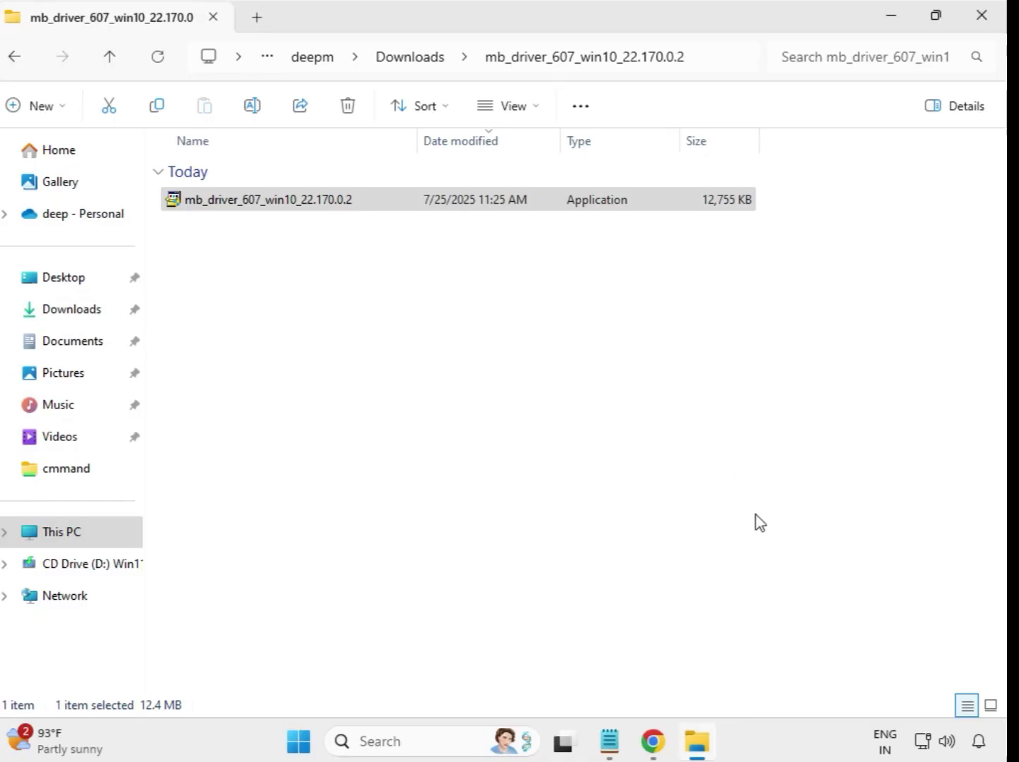
# Return to Downloads and run the mb_driver_612_realtekdch_6.0.9800.1 application from its extracted folder as administrator, allowing its changes.
pyautogui.click(407, 62)
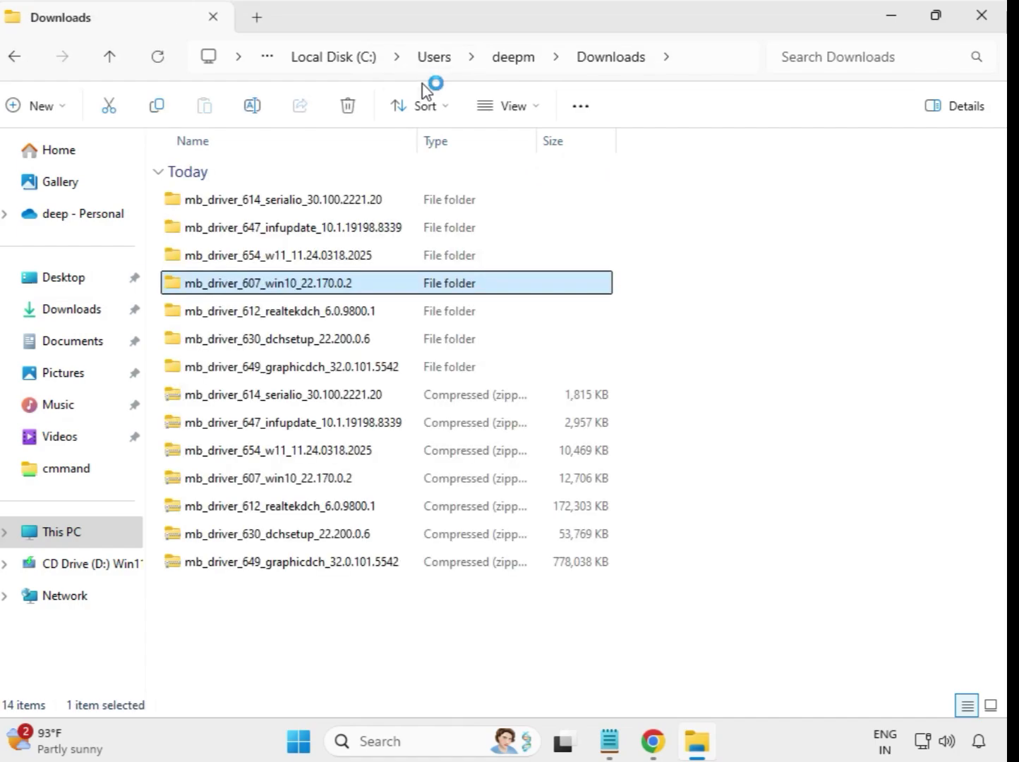
pyautogui.click(356, 313)
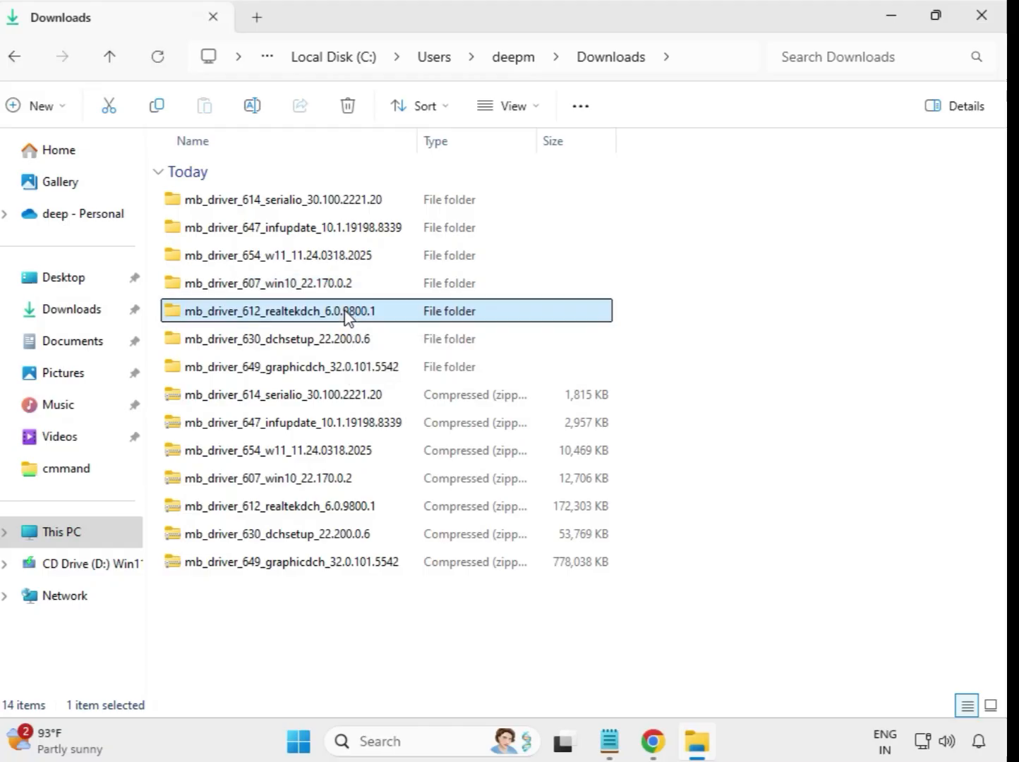
pyautogui.doubleClick(406, 315)
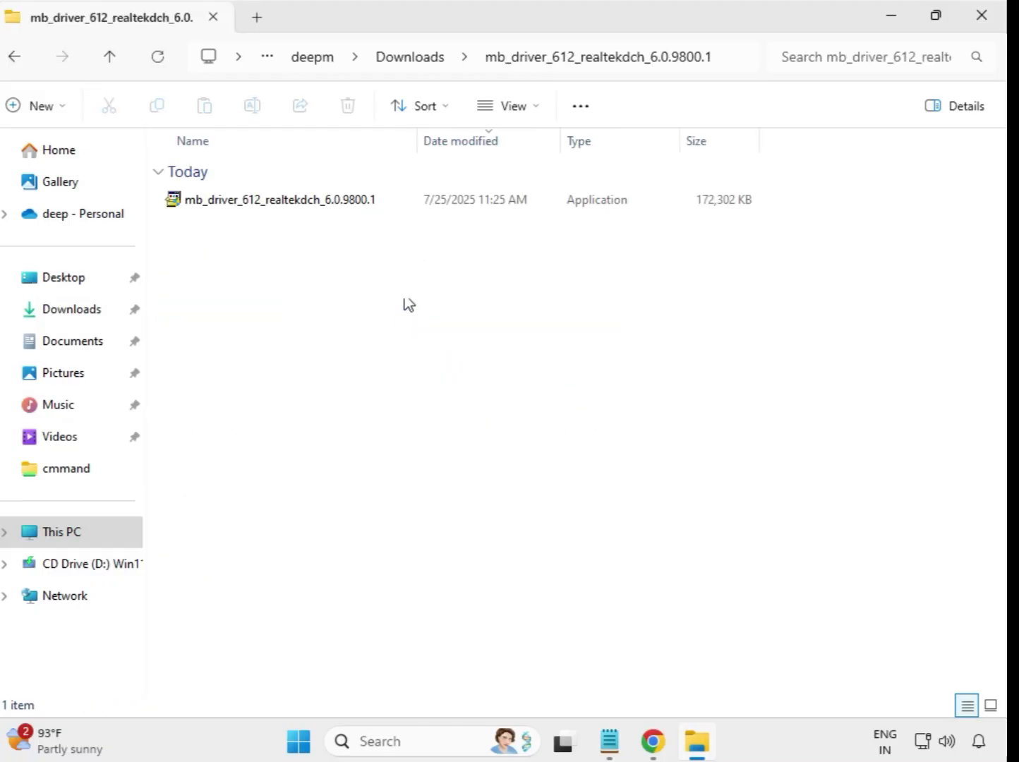
pyautogui.click(314, 203)
pyautogui.rightClick(316, 209)
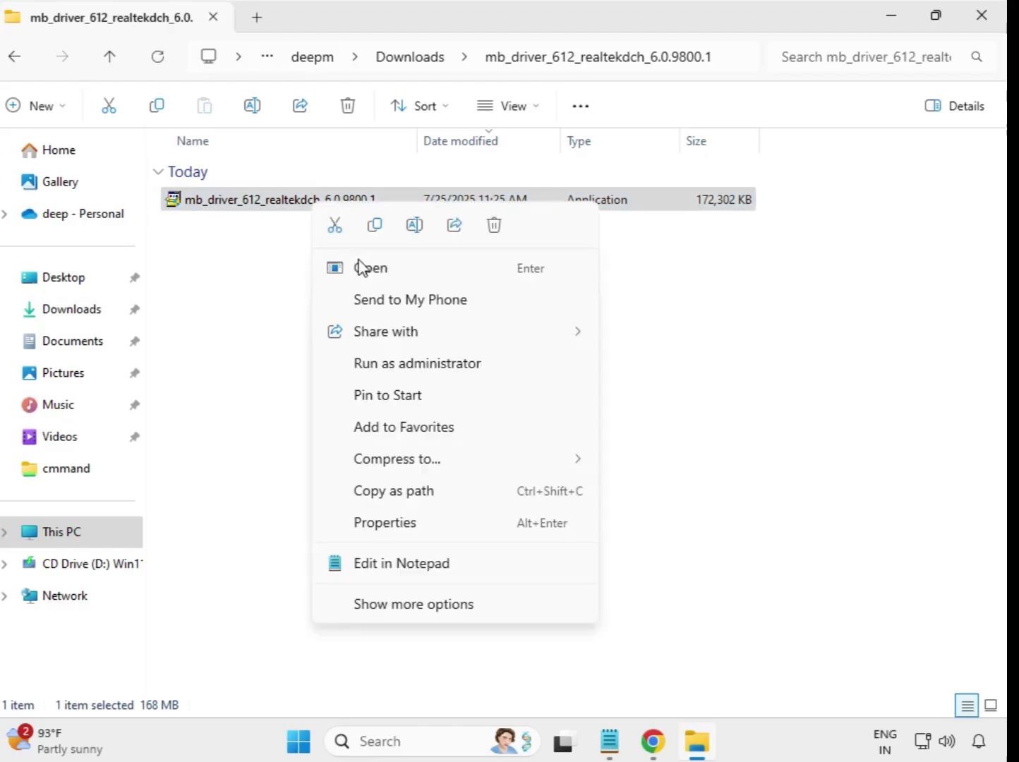
pyautogui.click(442, 370)
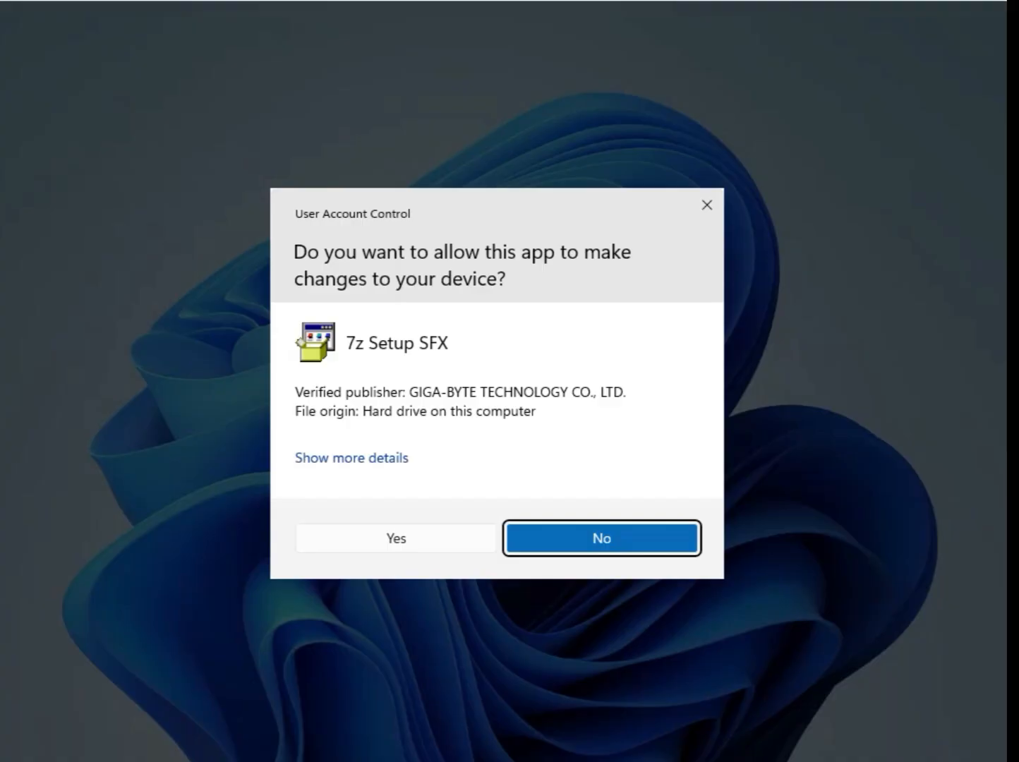
pyautogui.click(415, 538)
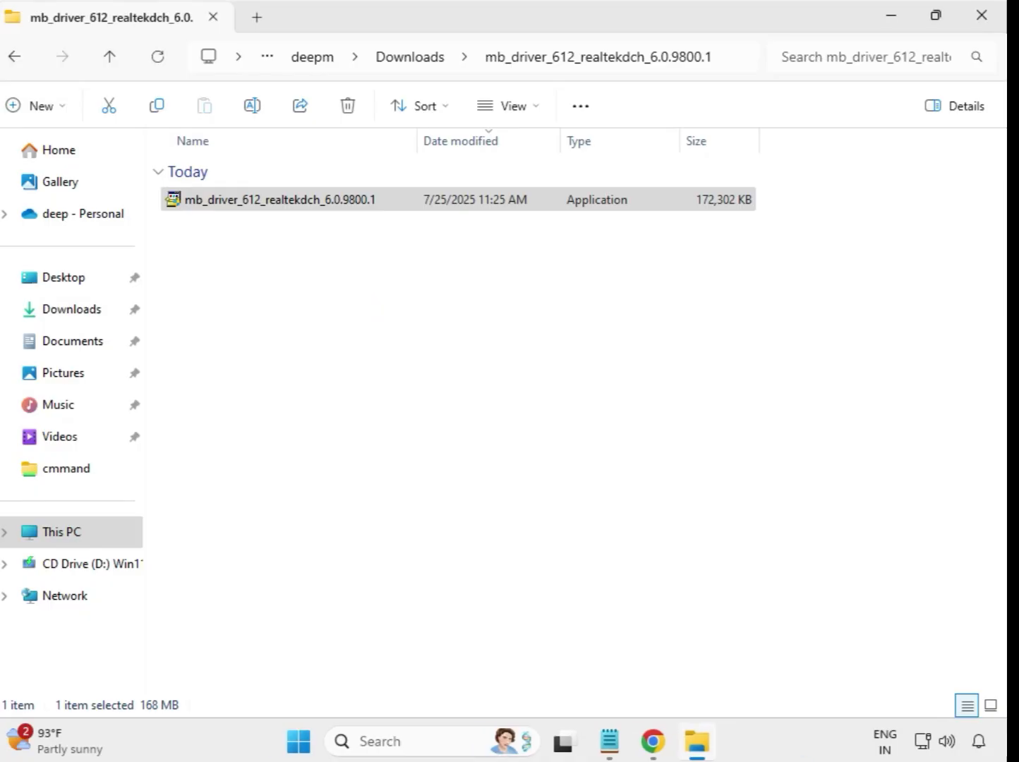
# Return to Downloads and run the mb_driver_630_dchsetup_22.200.0.6 application from its extracted folder as administrator, allowing its changes.
pyautogui.click(413, 67)
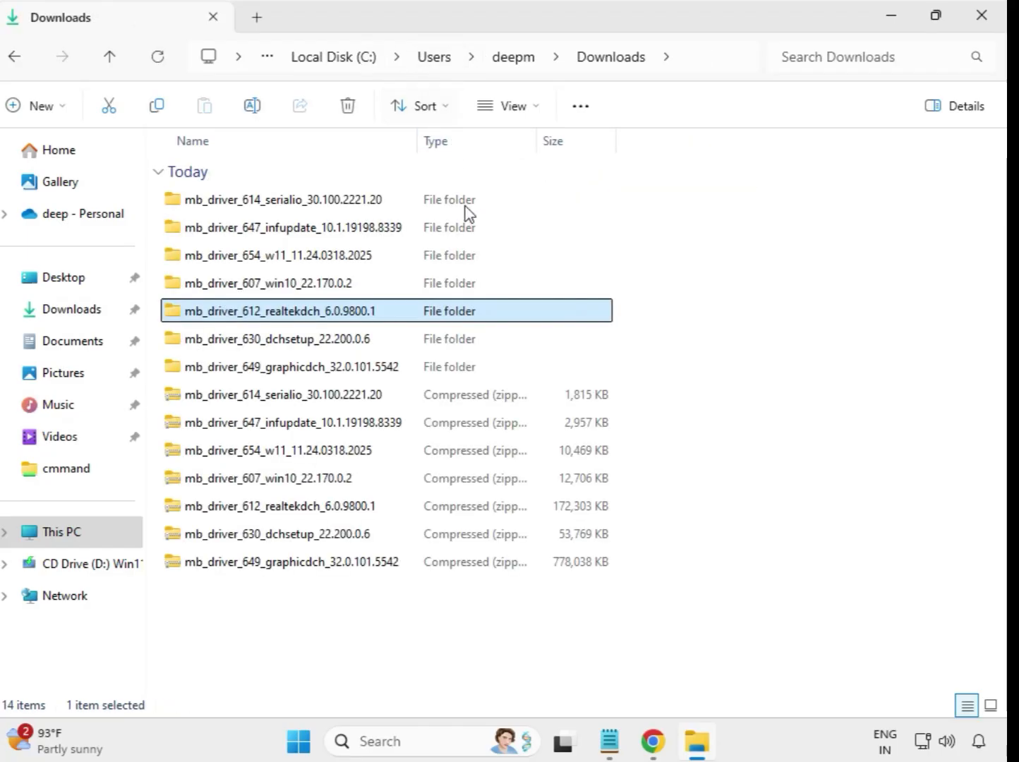
pyautogui.click(334, 343)
pyautogui.click(341, 369)
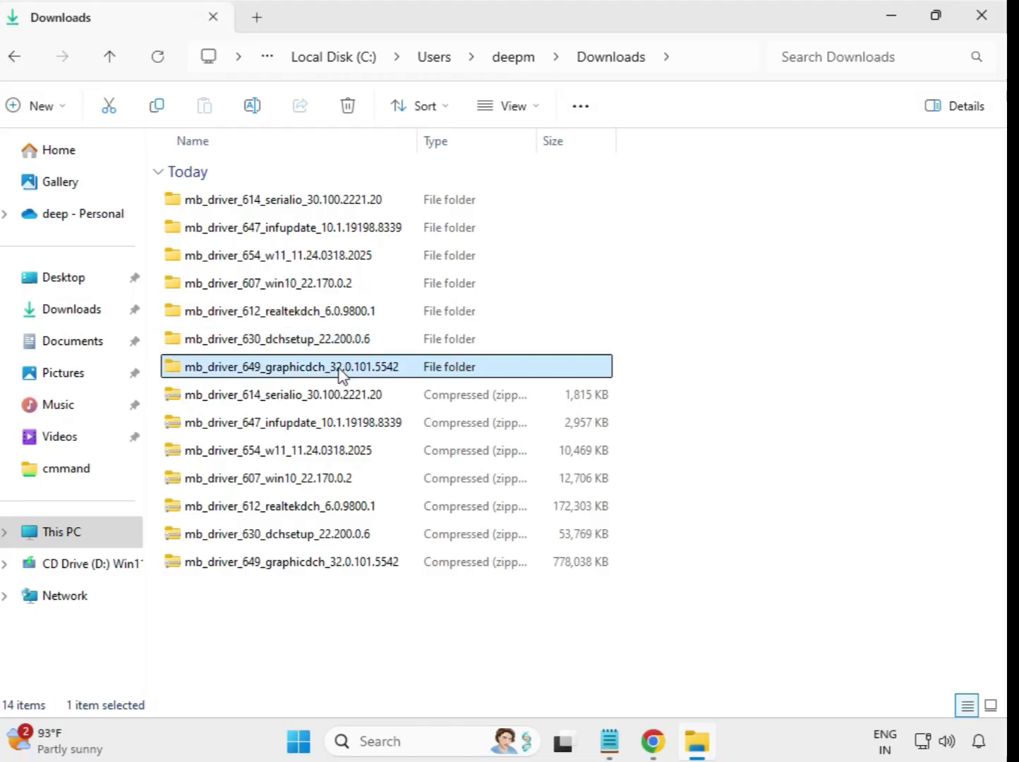
pyautogui.click(343, 350)
pyautogui.doubleClick(327, 340)
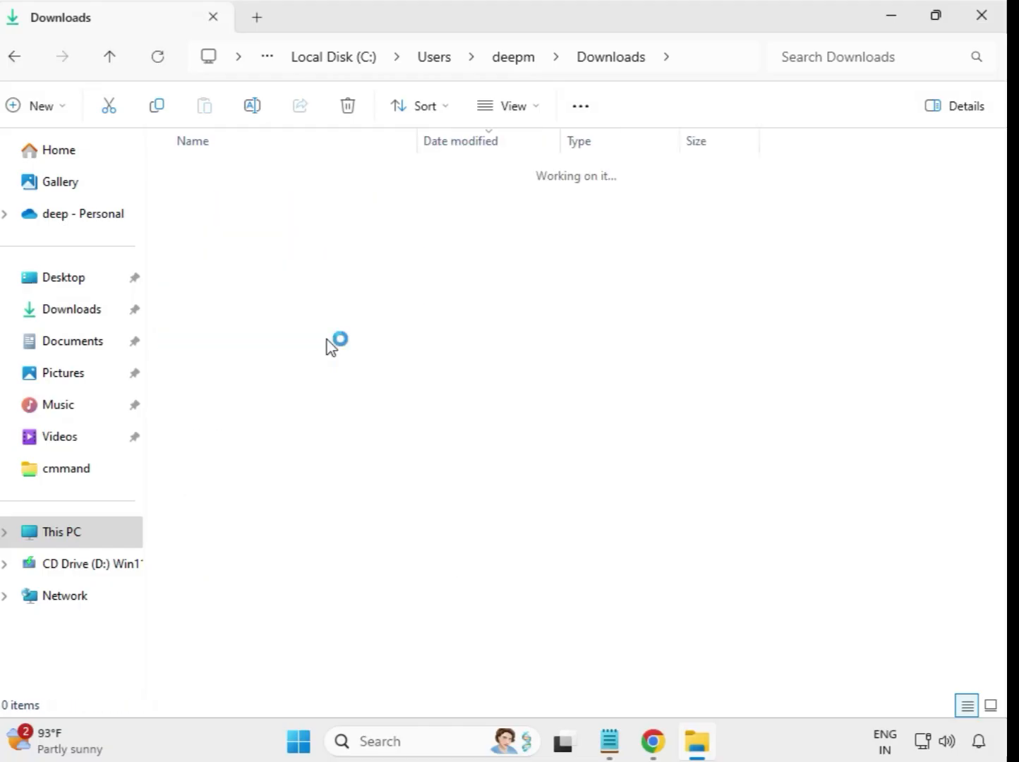
pyautogui.click(274, 206)
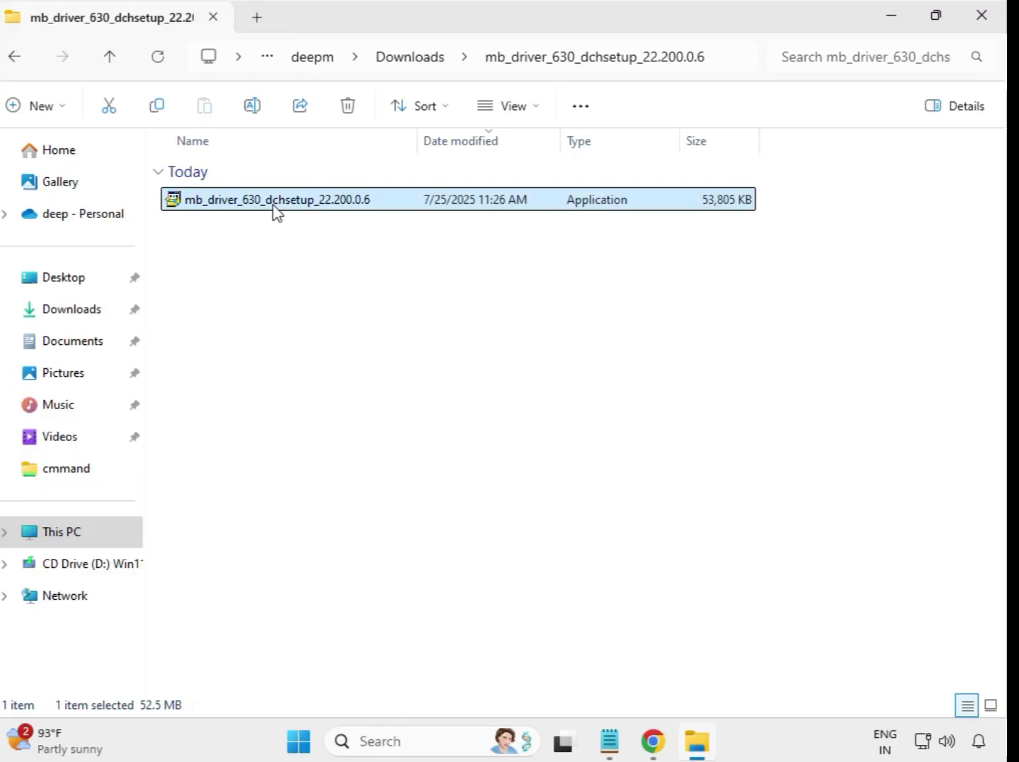
pyautogui.rightClick(274, 206)
pyautogui.click(392, 370)
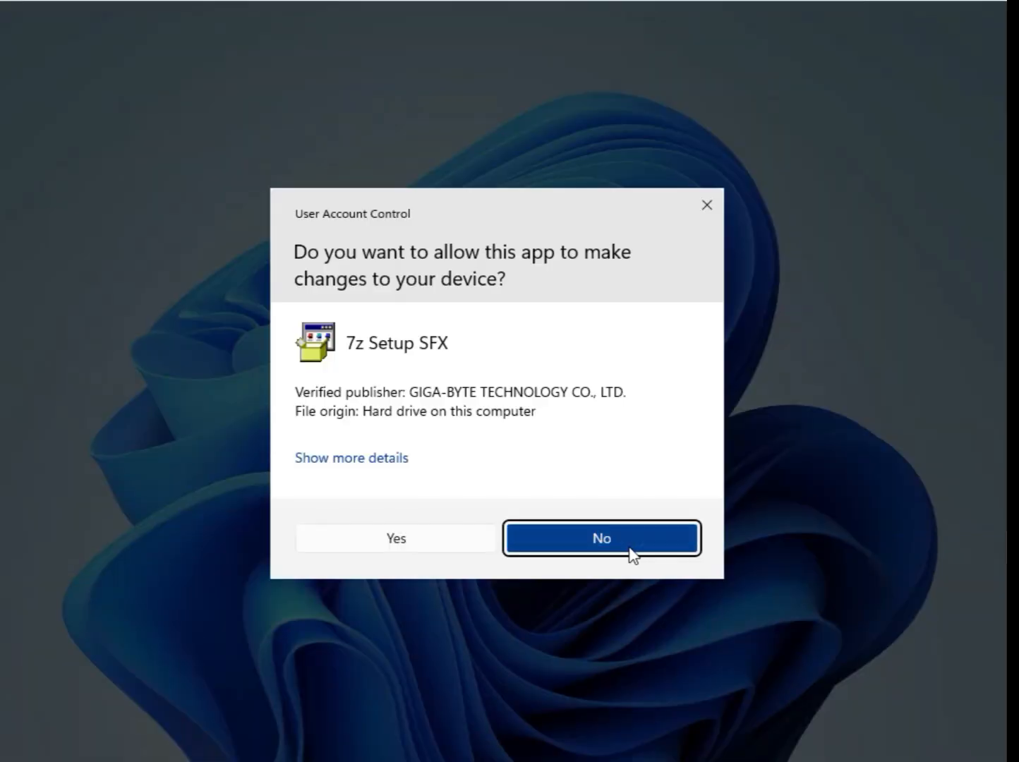
pyautogui.click(422, 549)
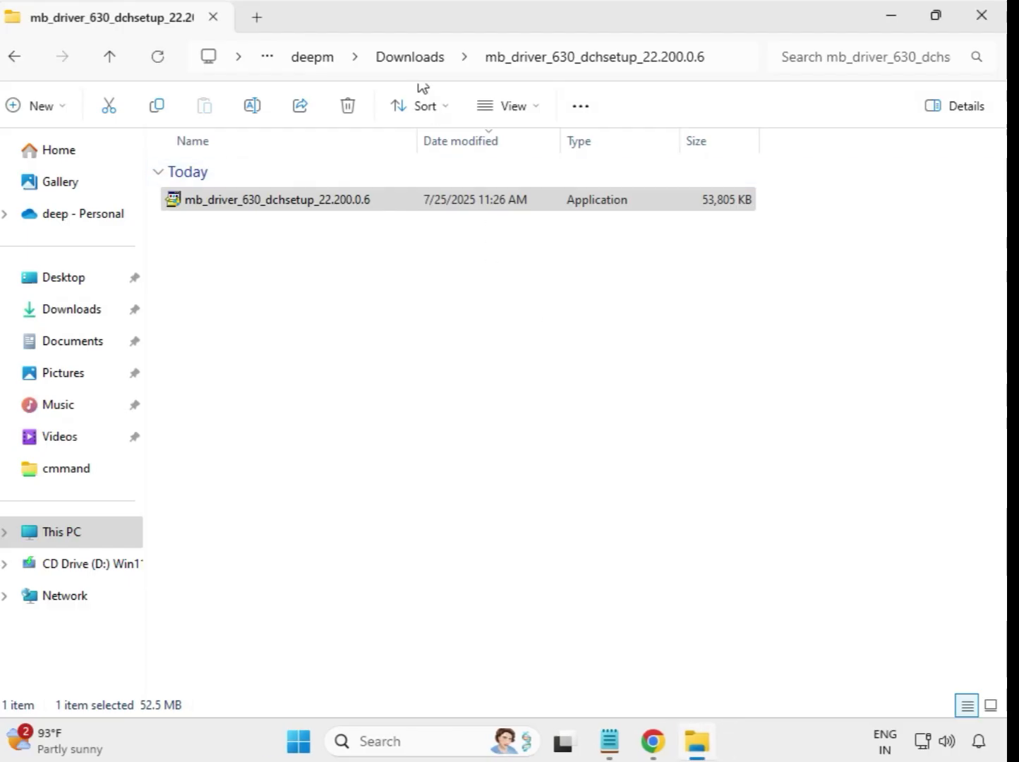
# Return to Downloads and run the mb_driver_649_graphicdch_32.0.101.5542 application from its extracted folder as administrator, allowing its changes.
pyautogui.click(412, 59)
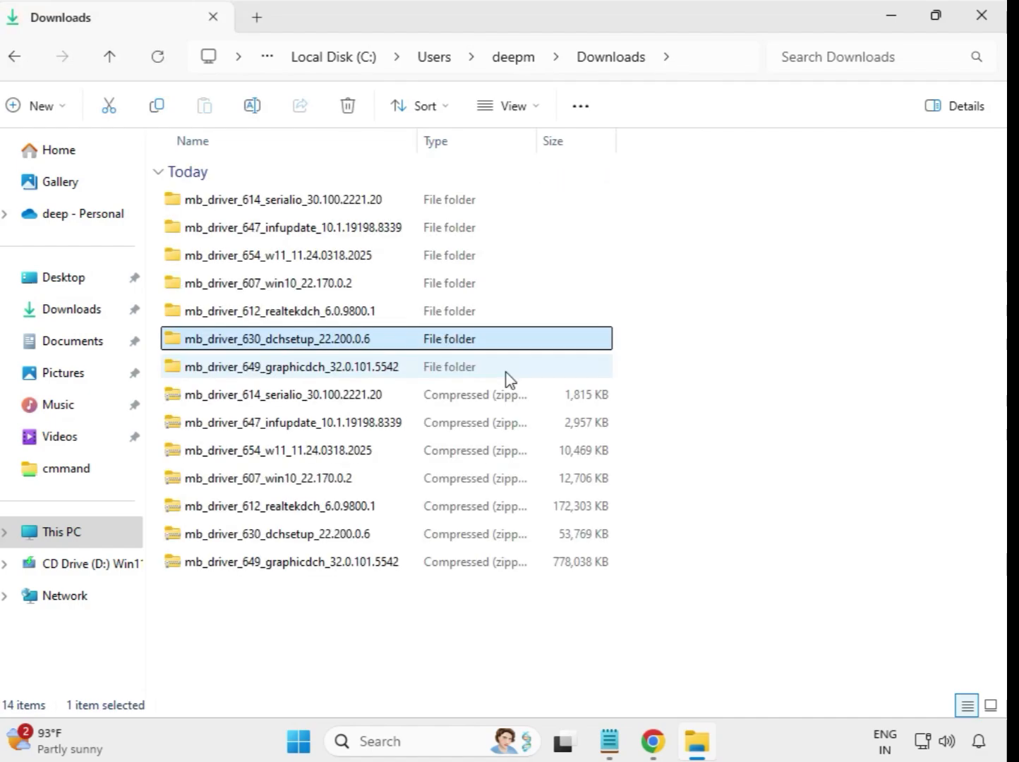
pyautogui.click(307, 366)
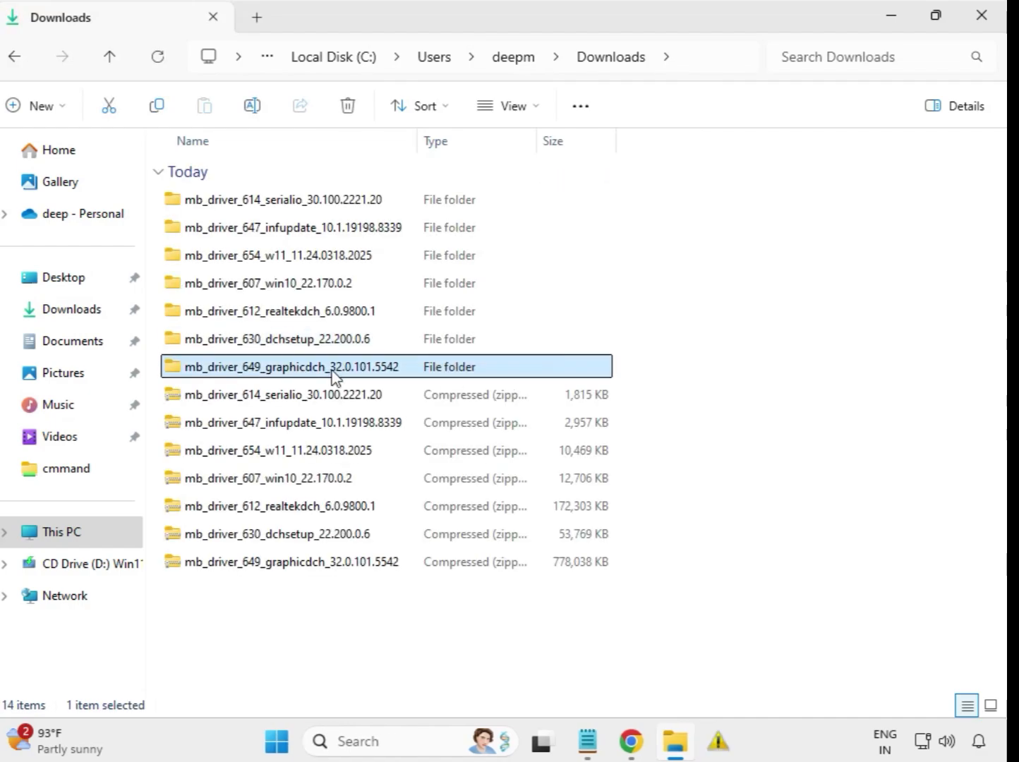
pyautogui.doubleClick(321, 367)
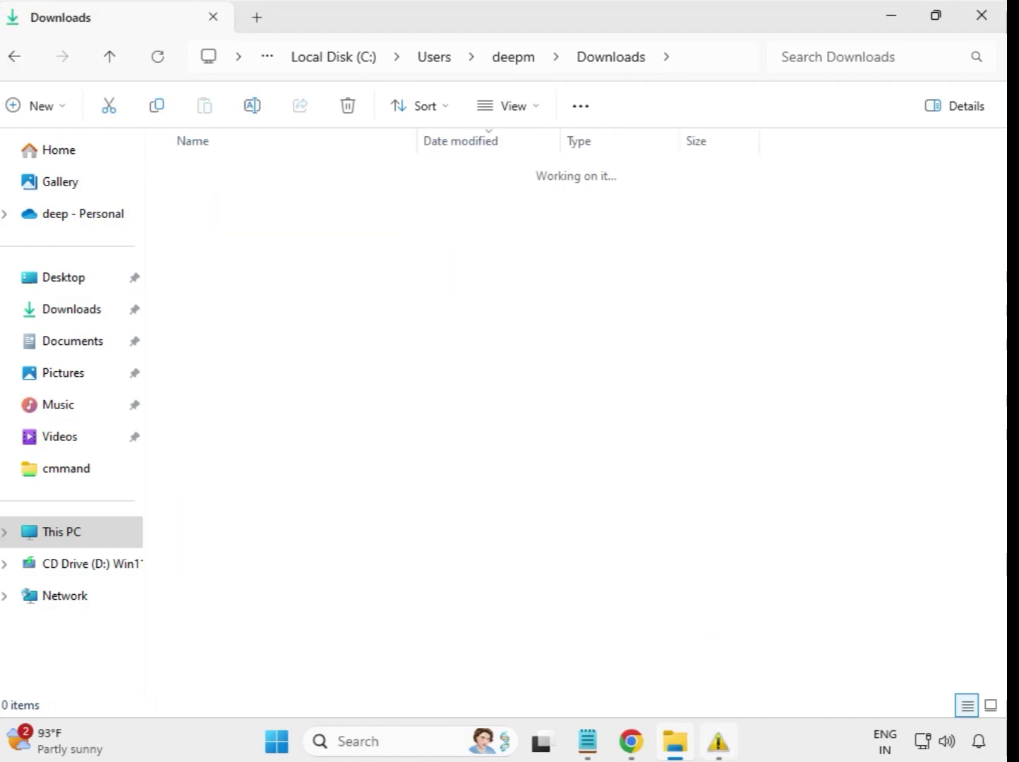
pyautogui.click(330, 201)
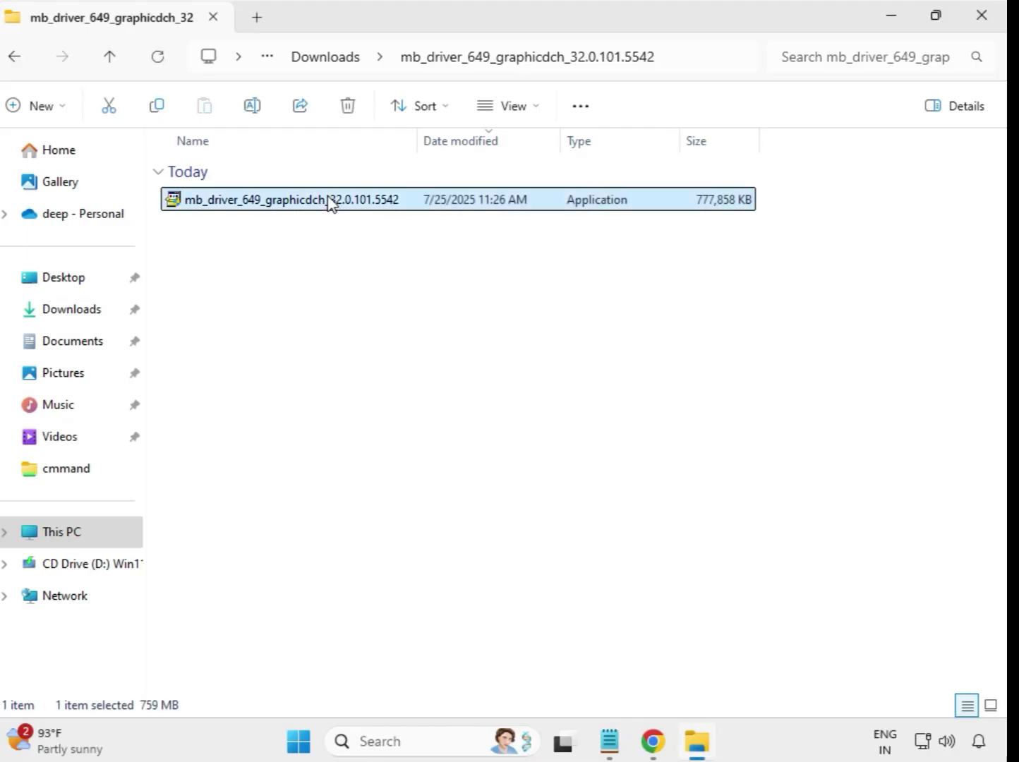
pyautogui.rightClick(341, 216)
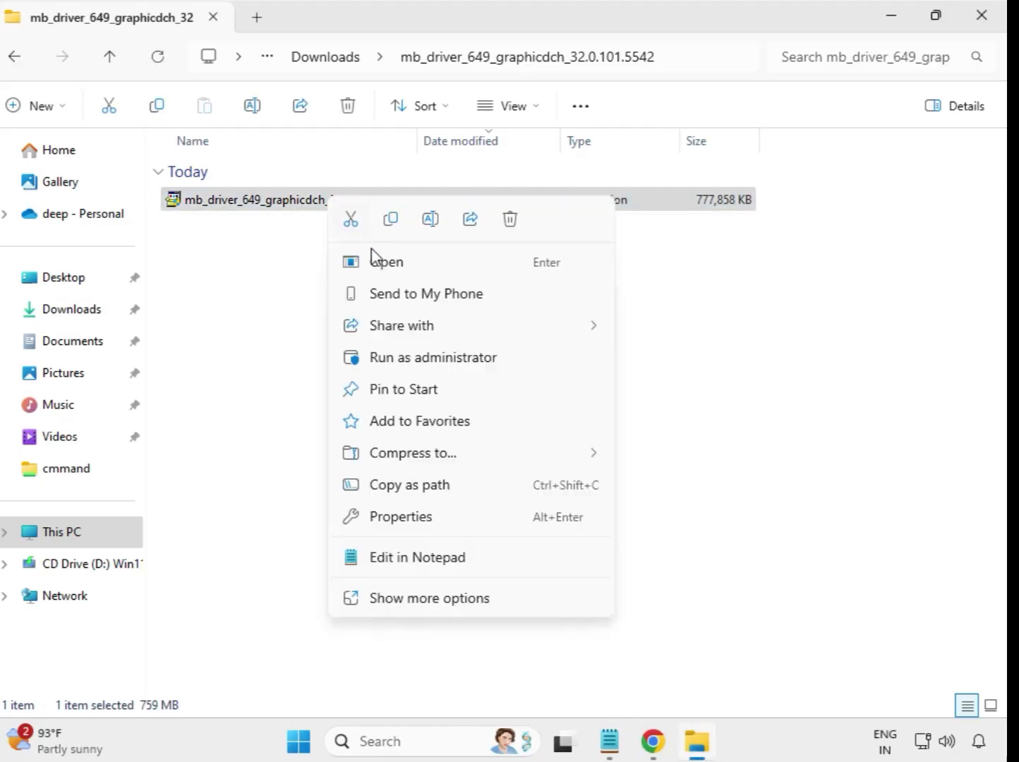
pyautogui.click(429, 363)
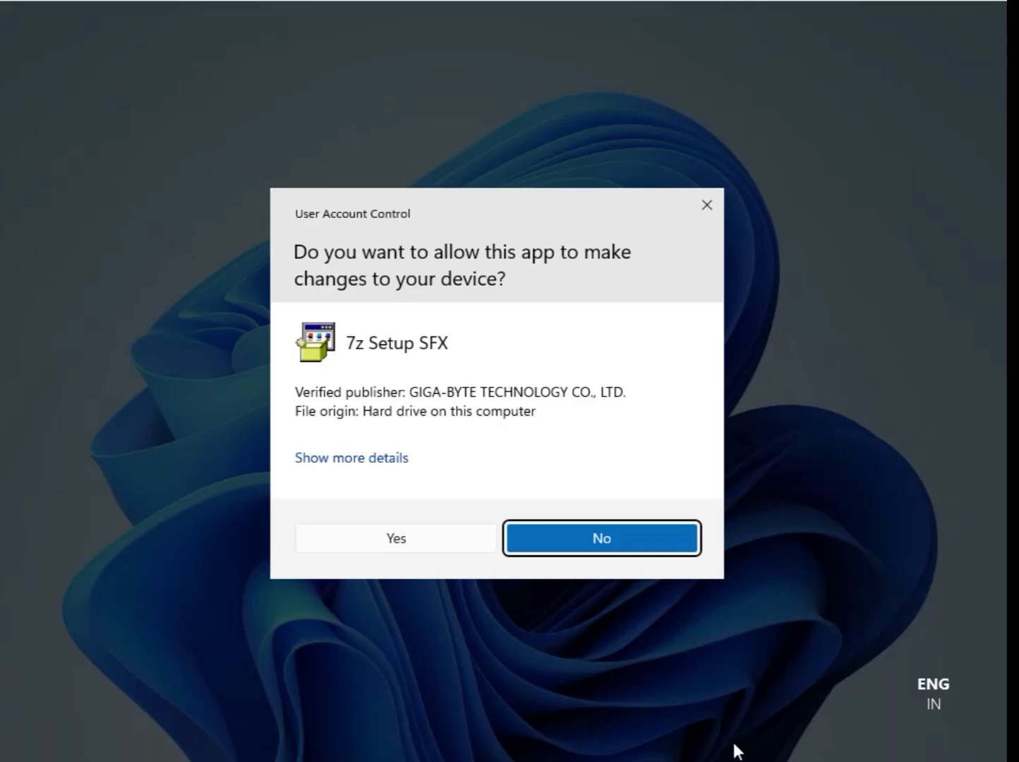
pyautogui.click(402, 538)
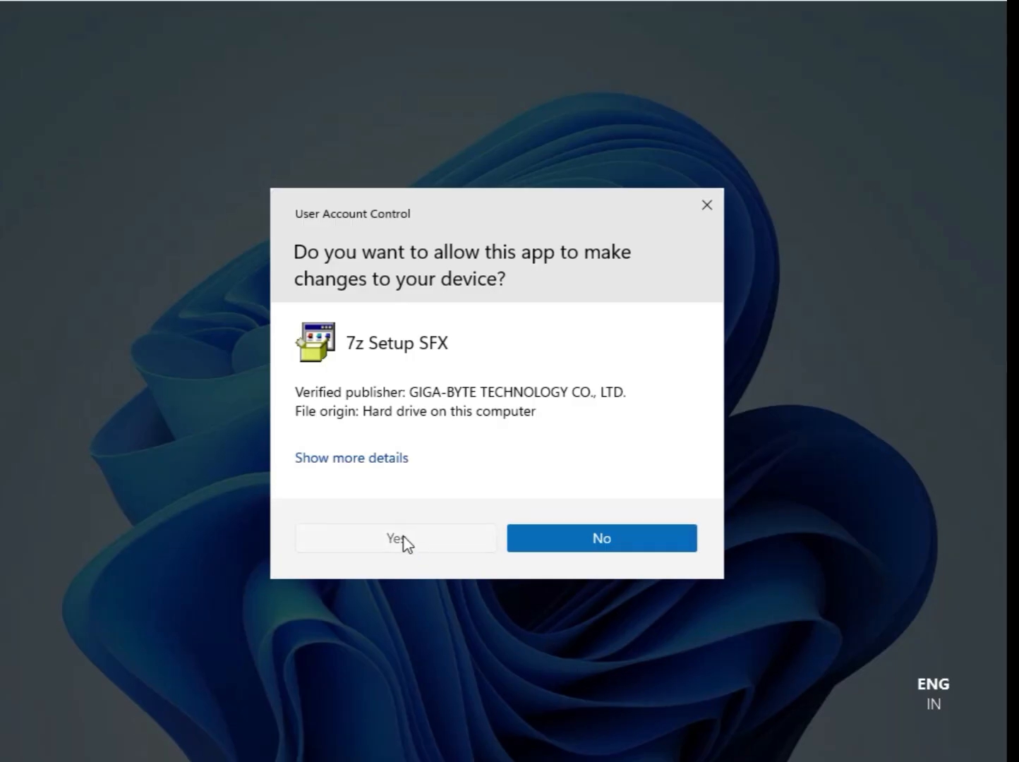